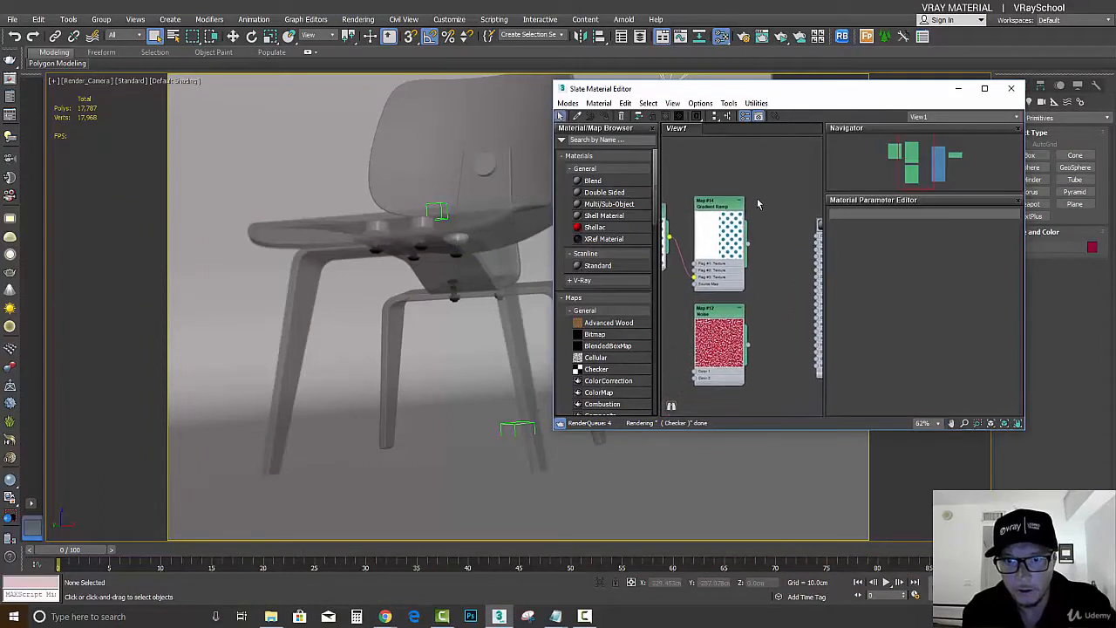
# - Start an interactive render of the Render_Camera view in the V-Ray frame buffer
pyautogui.scroll(-1, 756, 218)
pyautogui.moveTo(754, 225); pyautogui.dragTo(781, 217, button='middle')
pyautogui.scroll(-2, 754, 202)
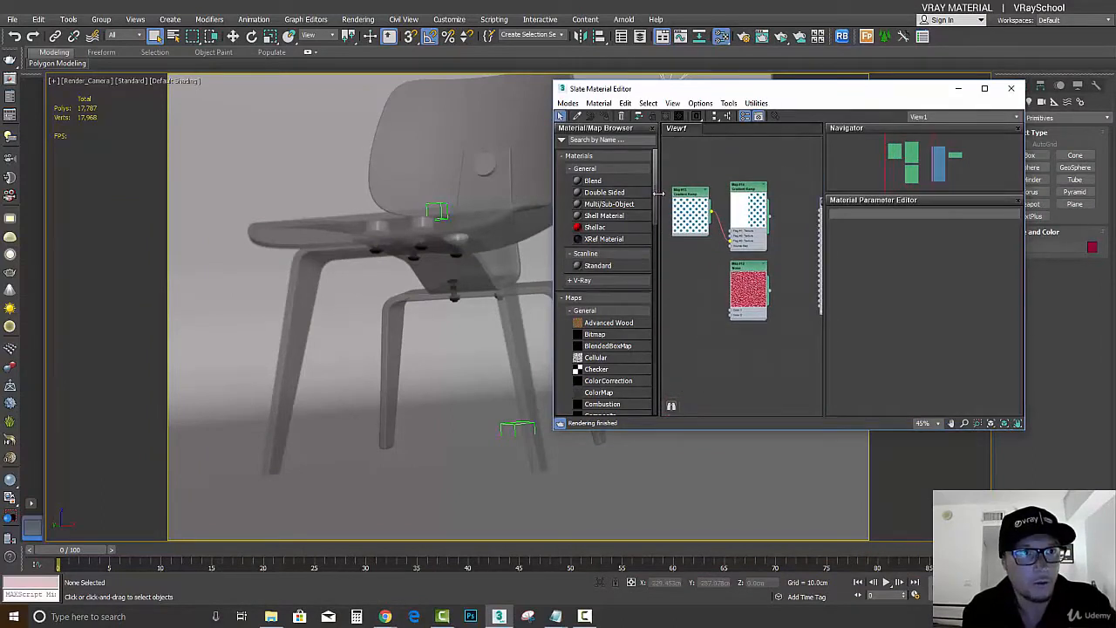
pyautogui.click(744, 40)
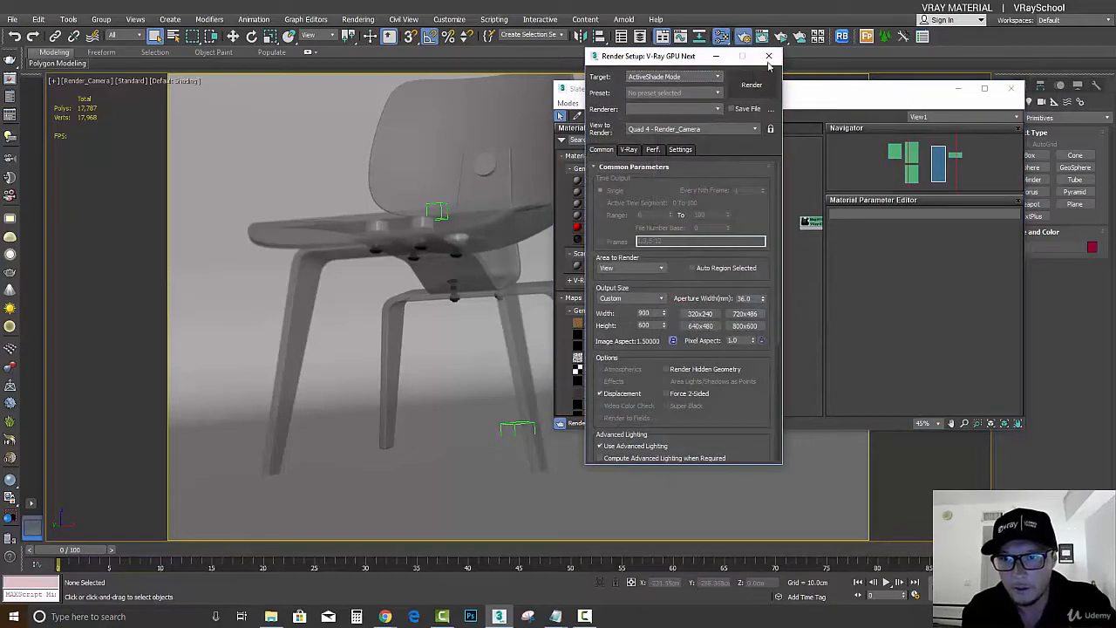
pyautogui.click(768, 56)
pyautogui.click(761, 38)
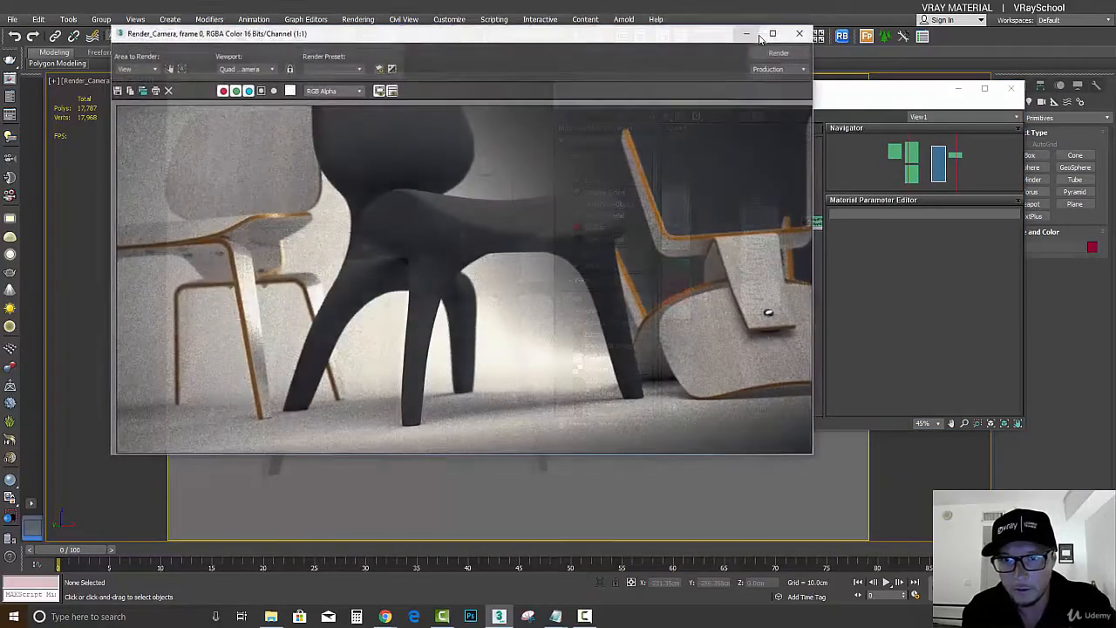
pyautogui.click(780, 54)
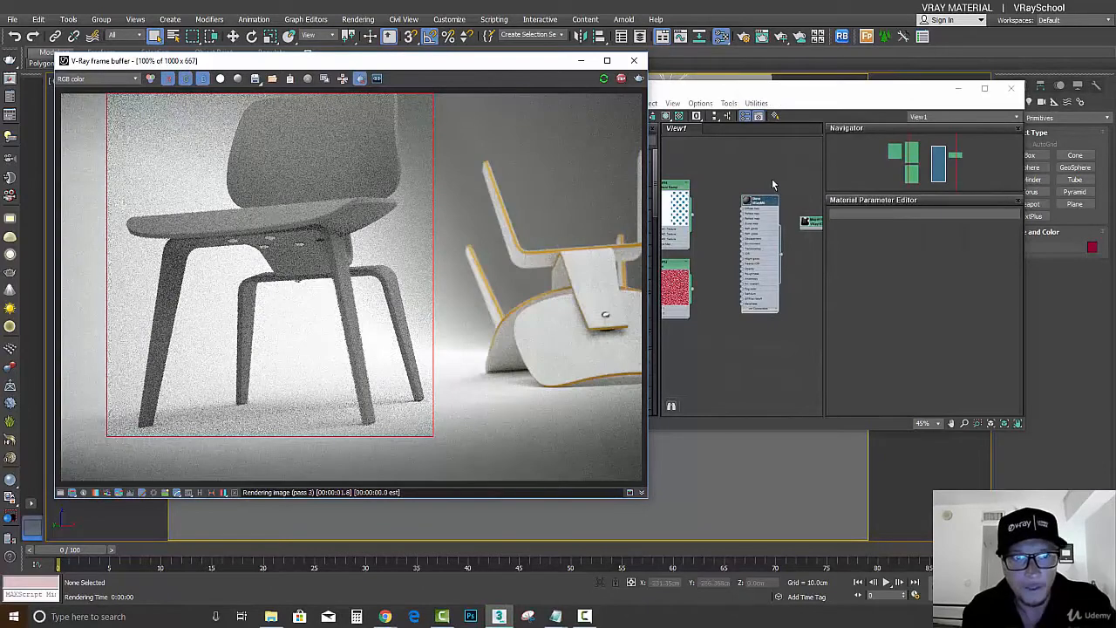
# - Open the Glass VRayMtl parameters and set its diffuse colour to pure black
pyautogui.click(754, 204)
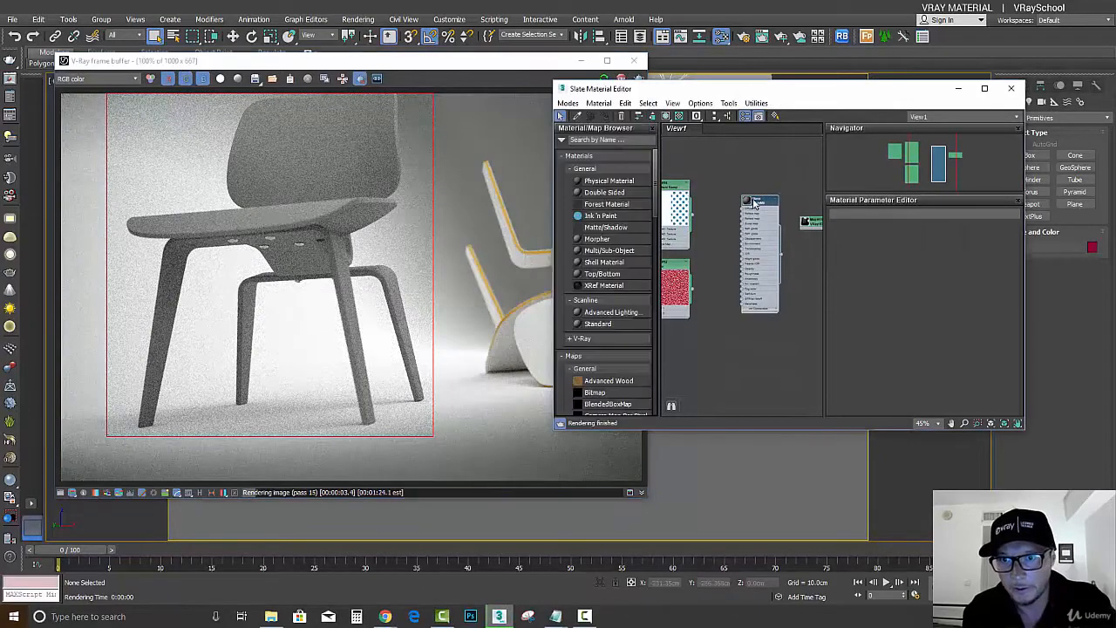
pyautogui.doubleClick(754, 204)
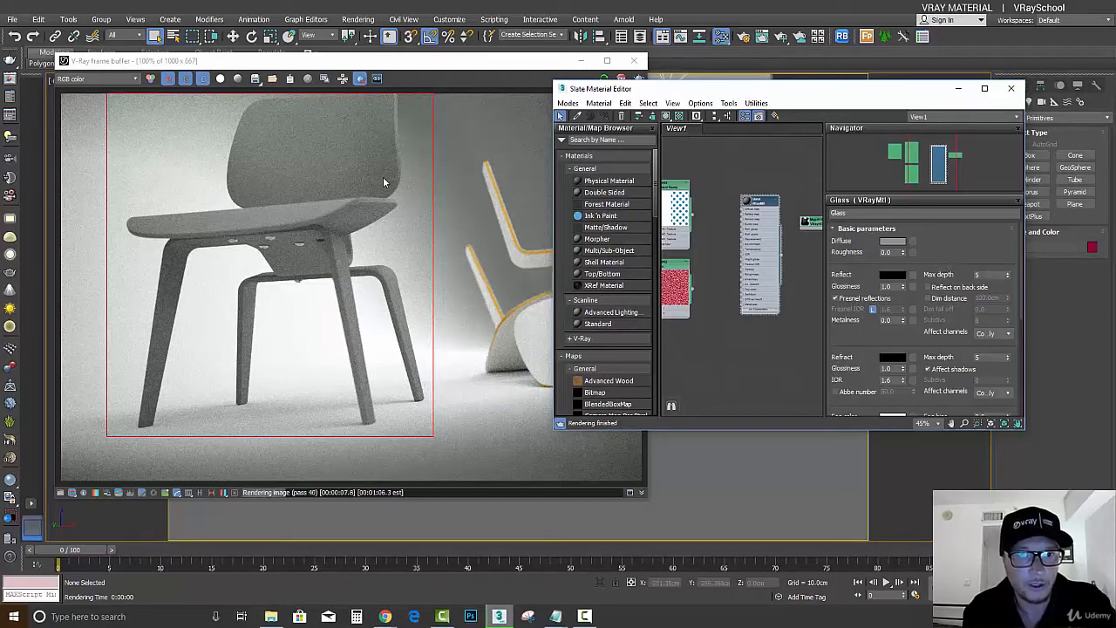
pyautogui.click(893, 243)
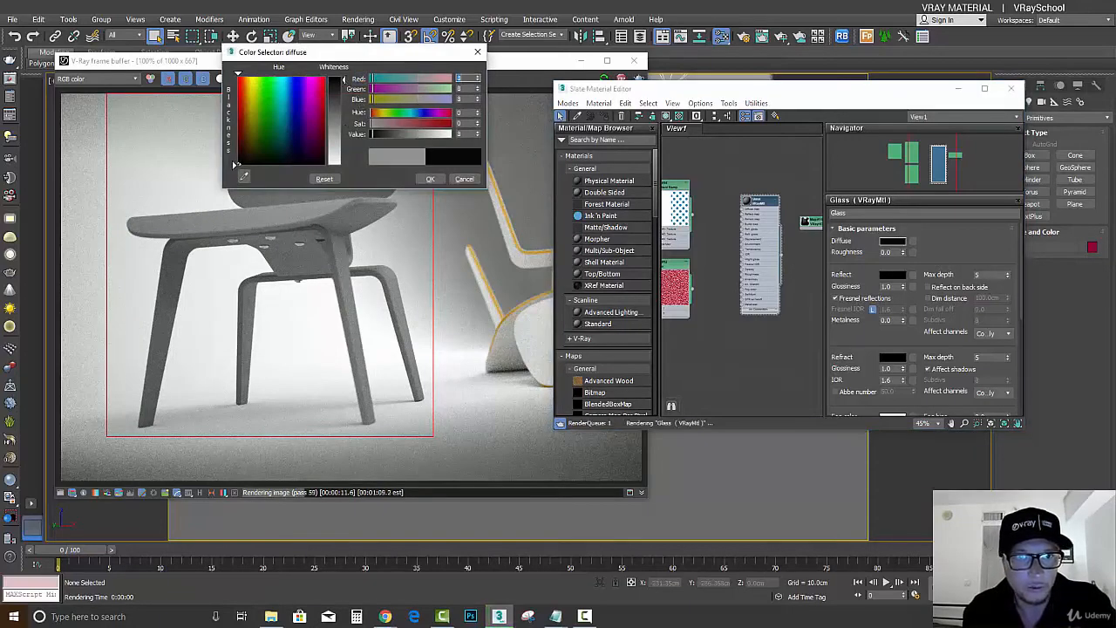
pyautogui.click(345, 82)
pyautogui.click(436, 179)
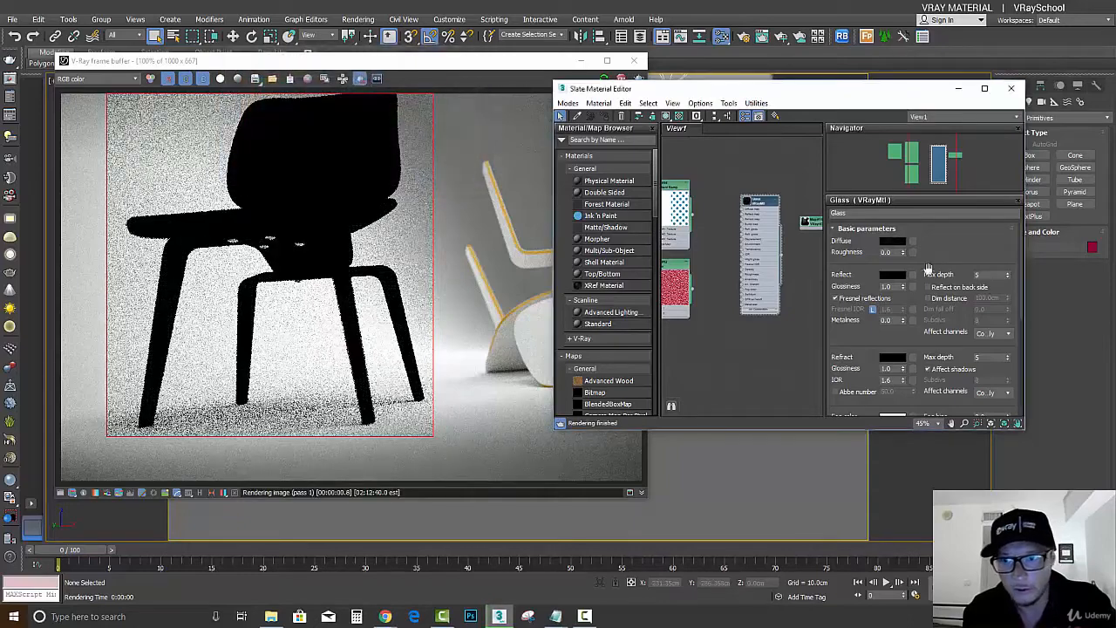
# - Set both the reflection and refraction colours of the Glass material to near-white with a value of 240
pyautogui.click(893, 274)
pyautogui.click(345, 161)
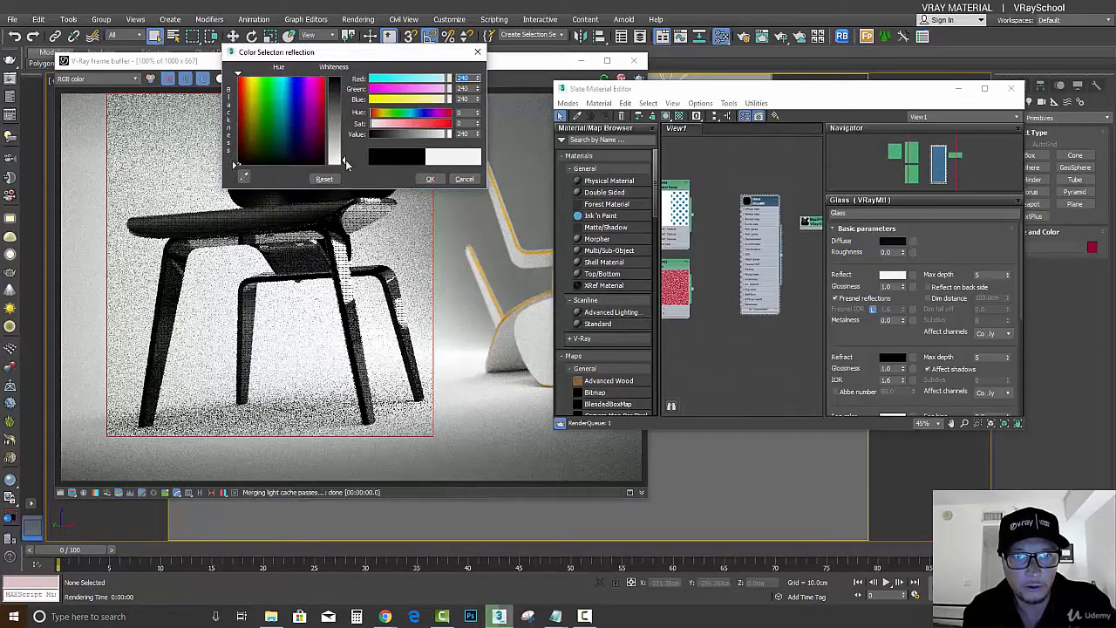
pyautogui.click(430, 179)
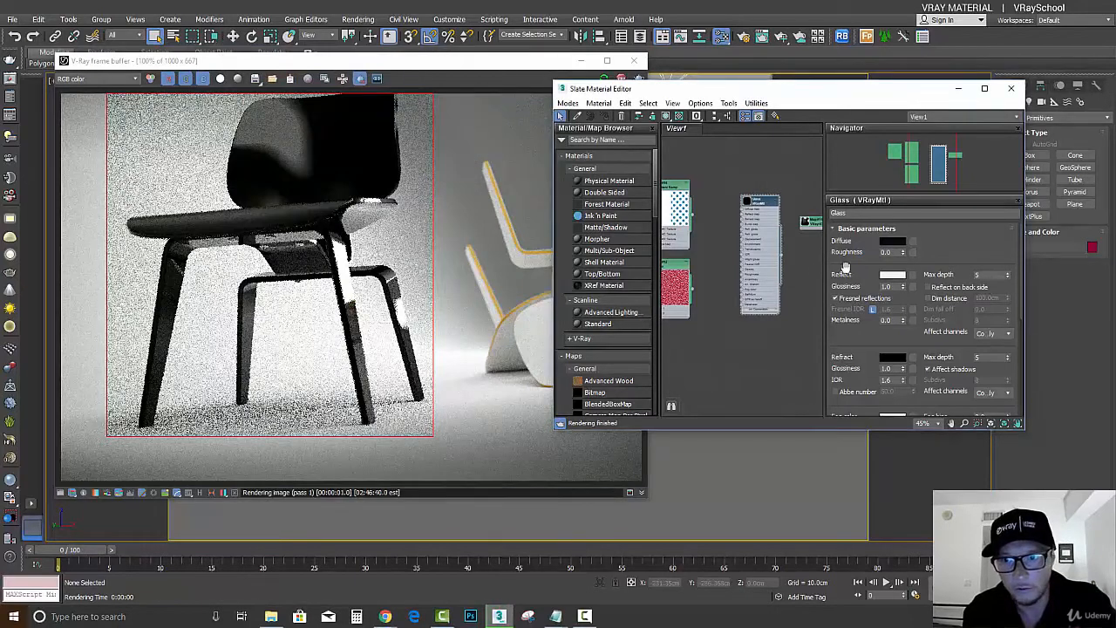
pyautogui.click(892, 357)
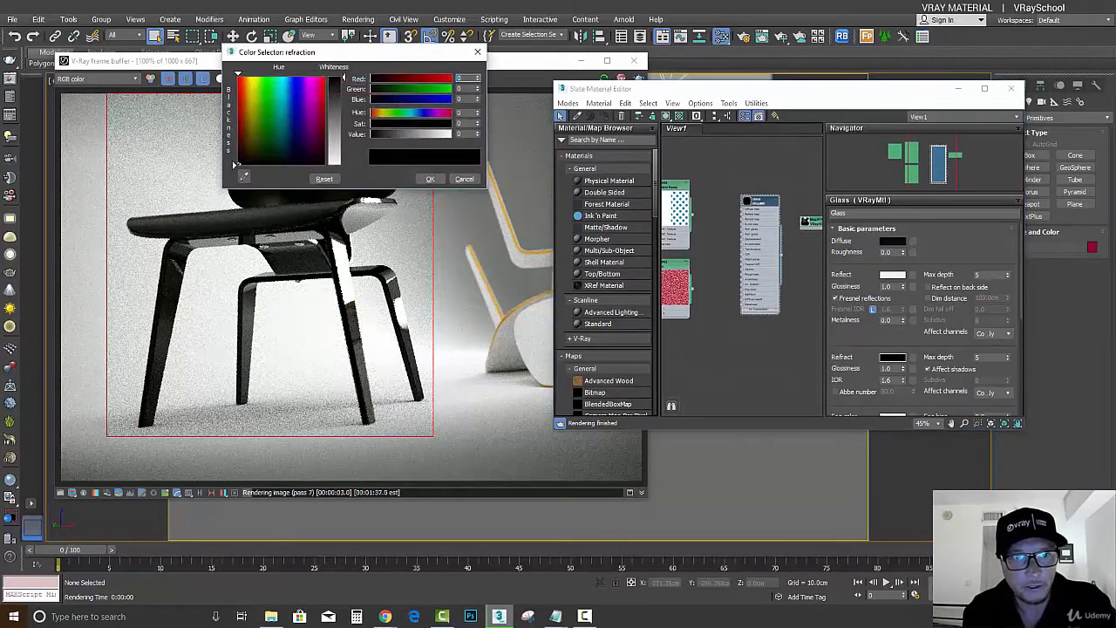
pyautogui.click(343, 160)
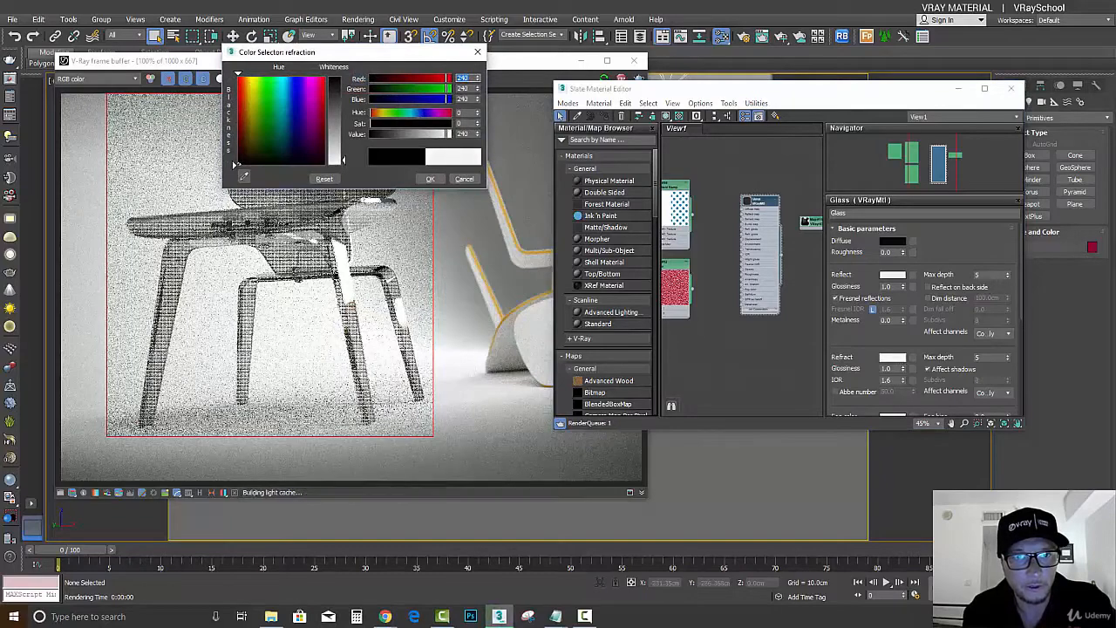
pyautogui.click(430, 179)
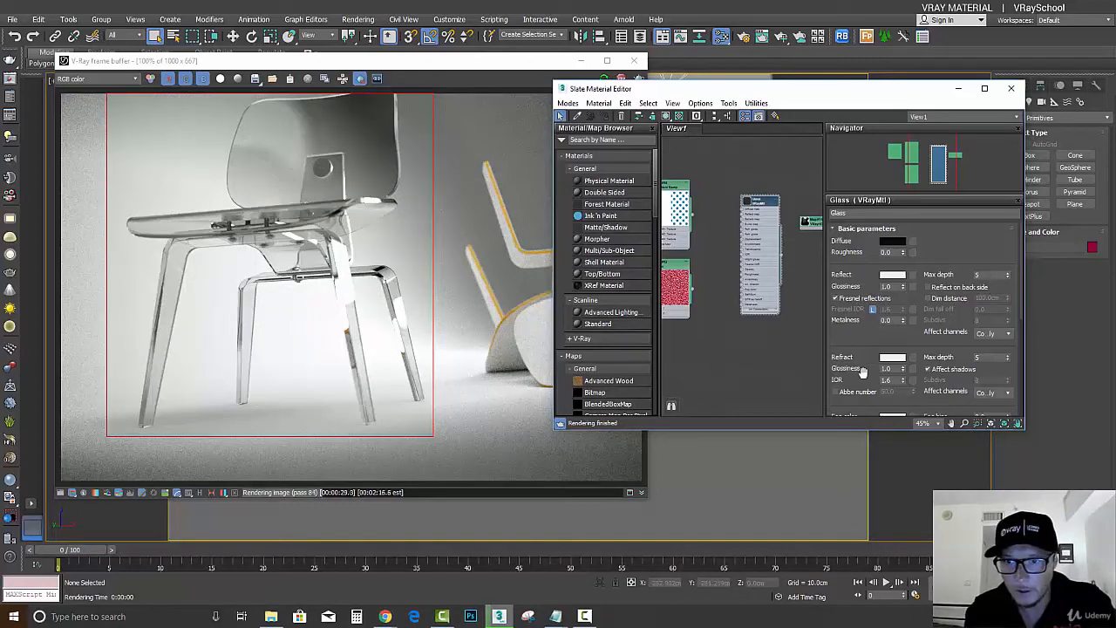
# - Set the refraction IOR of the Glass material to 1.53
pyautogui.moveTo(862, 370); pyautogui.dragTo(903, 320)
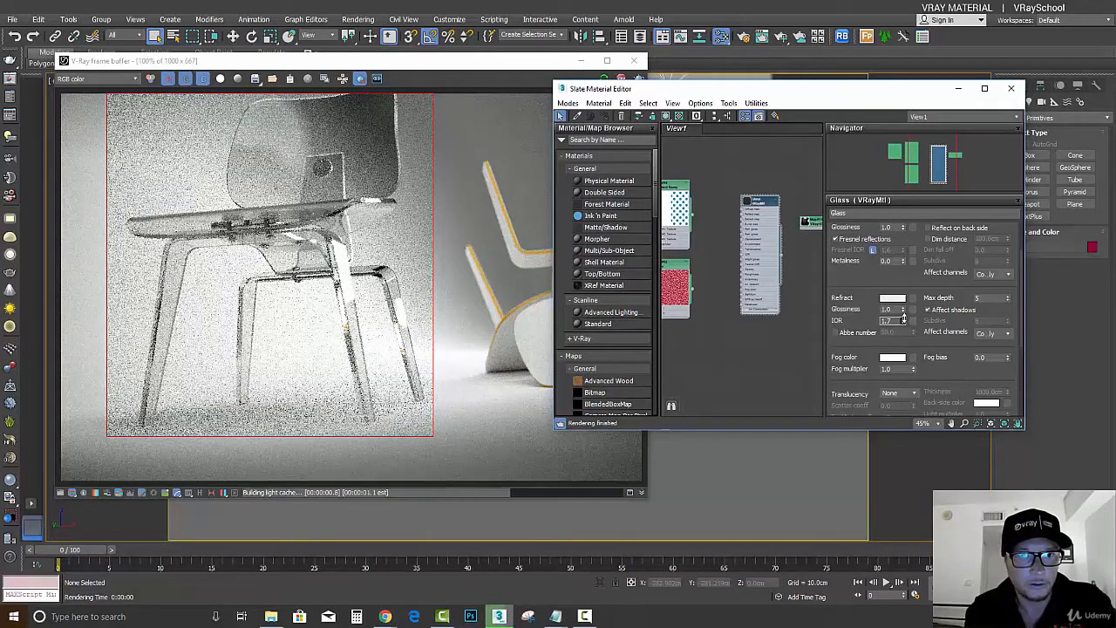
pyautogui.moveTo(903, 319); pyautogui.dragTo(904, 321)
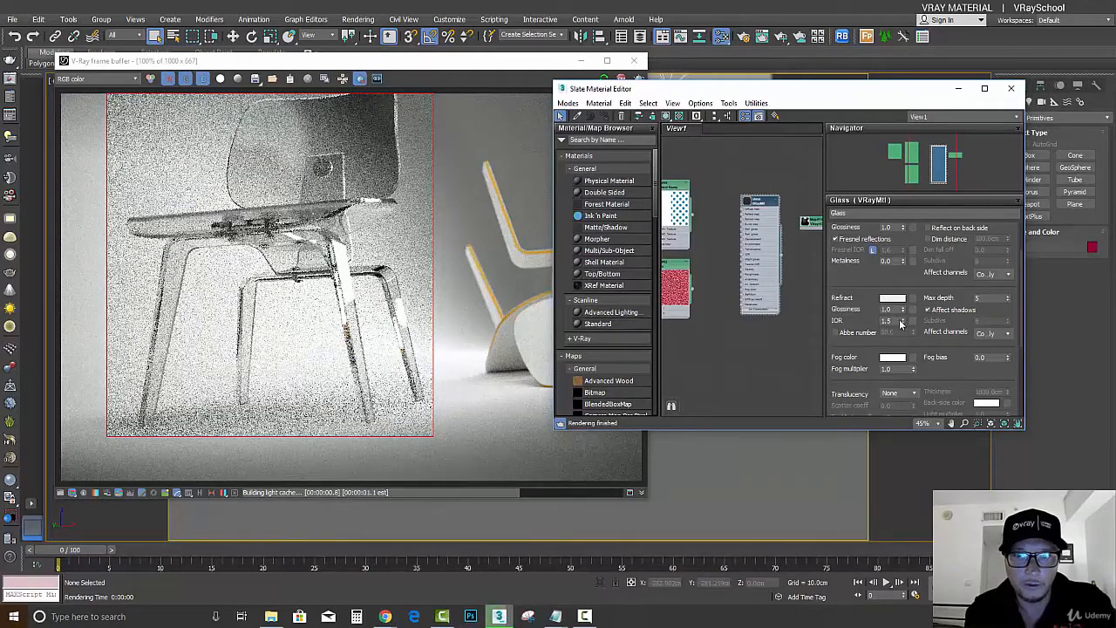
pyautogui.write('3')
pyautogui.press('Return')
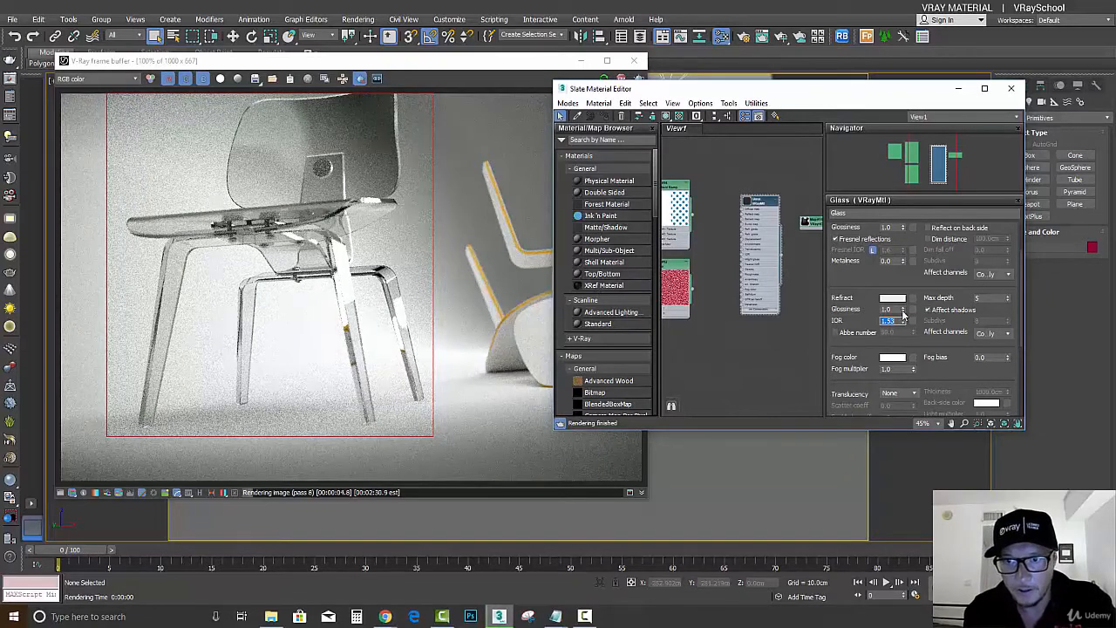
# - Try frosted refraction with glossiness lowered to 0.56 and 0.52, and restore the glossiness to 1.0
pyautogui.moveTo(903, 315); pyautogui.dragTo(898, 266)
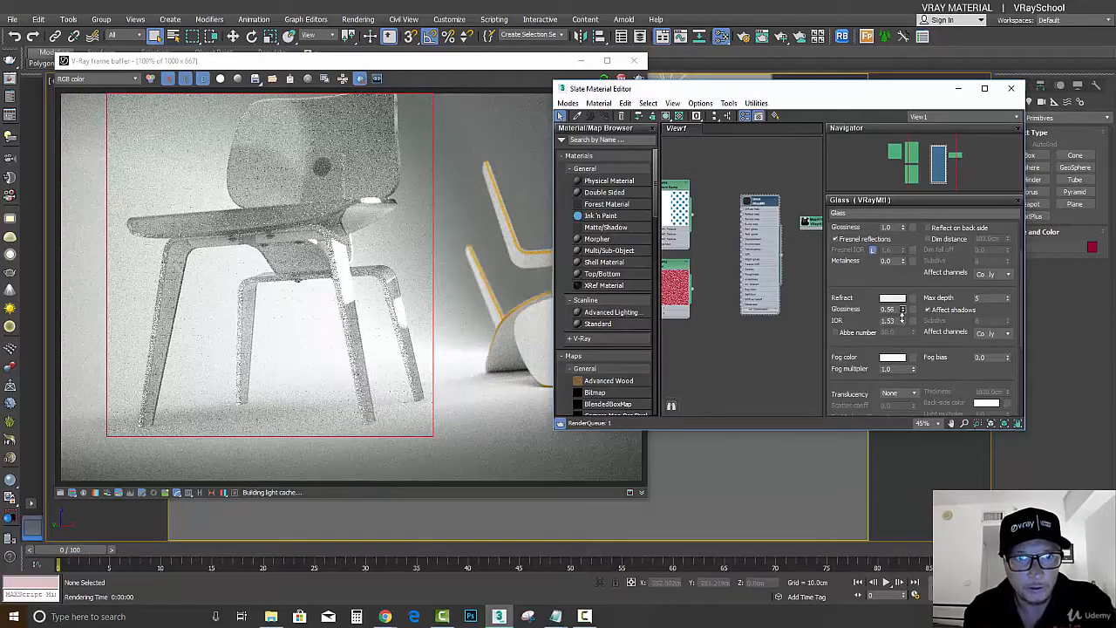
pyautogui.moveTo(903, 311); pyautogui.dragTo(902, 324)
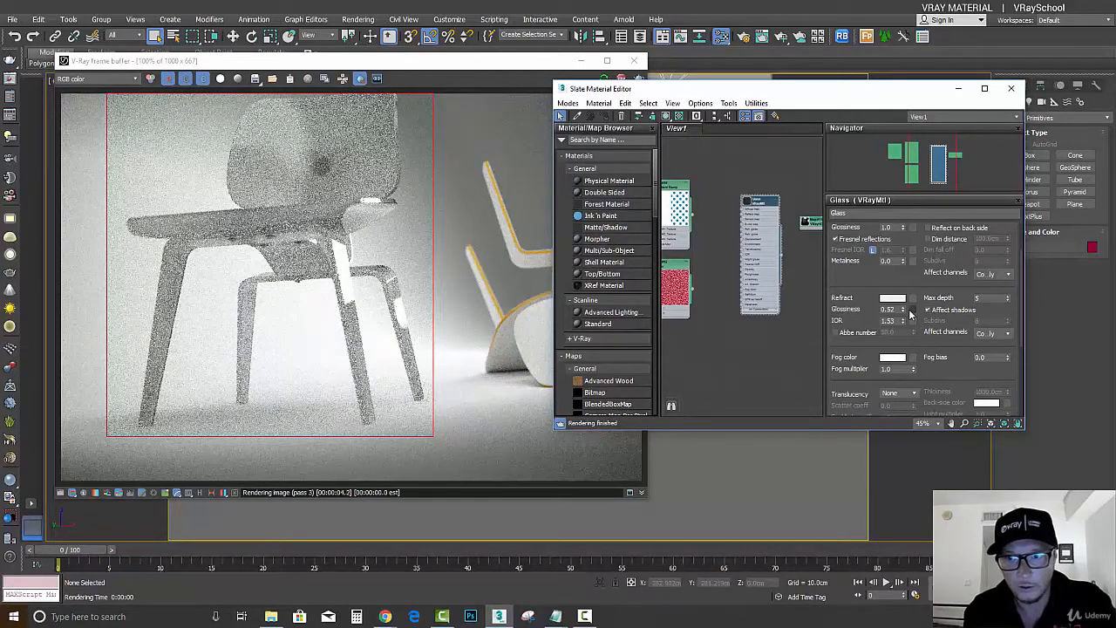
pyautogui.moveTo(904, 310); pyautogui.dragTo(886, 210)
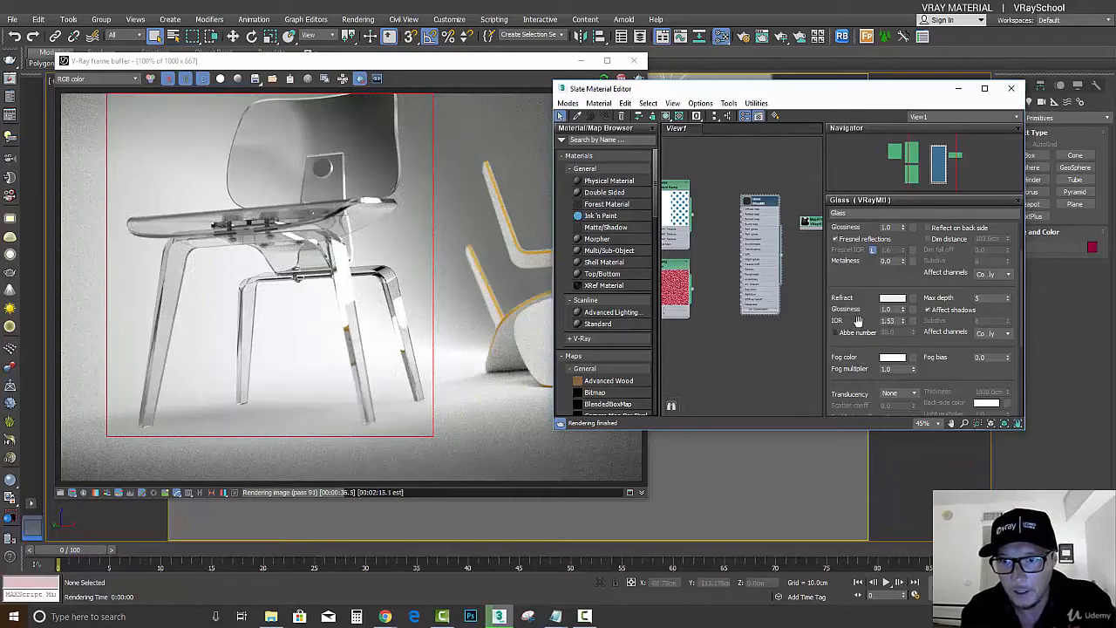
# - Try dispersion by enabling the Abbe number with values of 1.0, 1.54 and 2.01, and disable it again
pyautogui.click(834, 333)
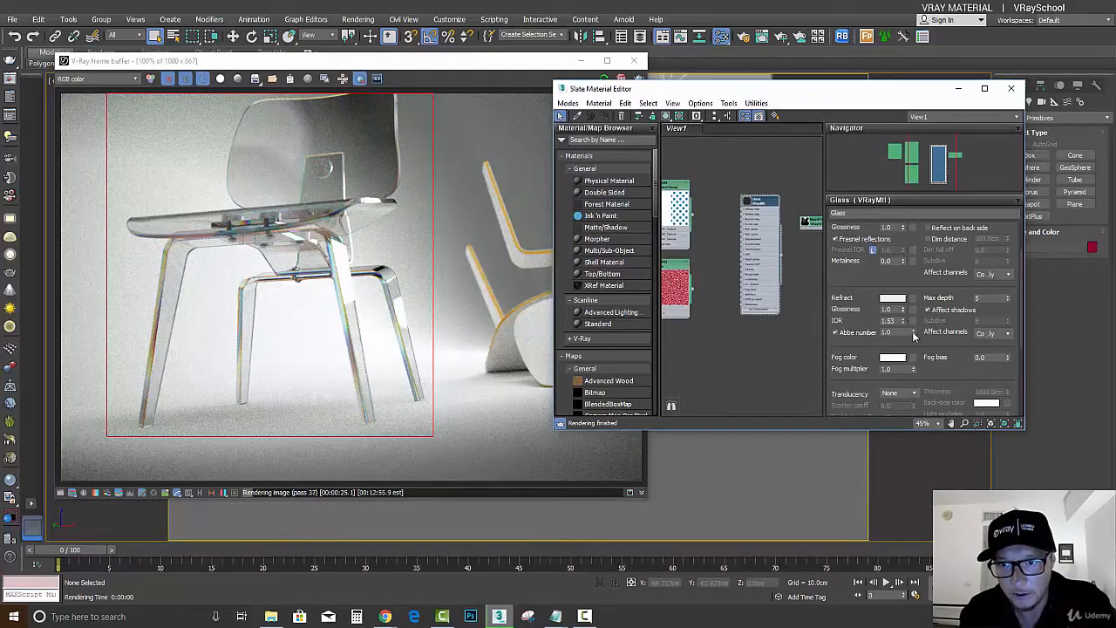
pyautogui.moveTo(914, 333); pyautogui.dragTo(911, 298)
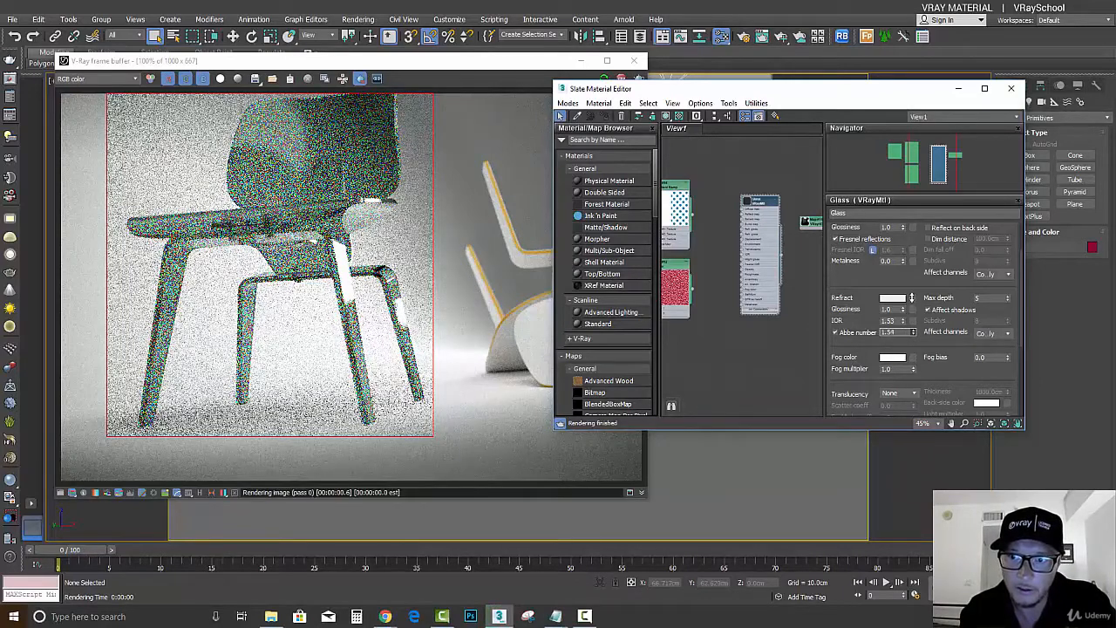
pyautogui.moveTo(912, 297); pyautogui.dragTo(911, 283)
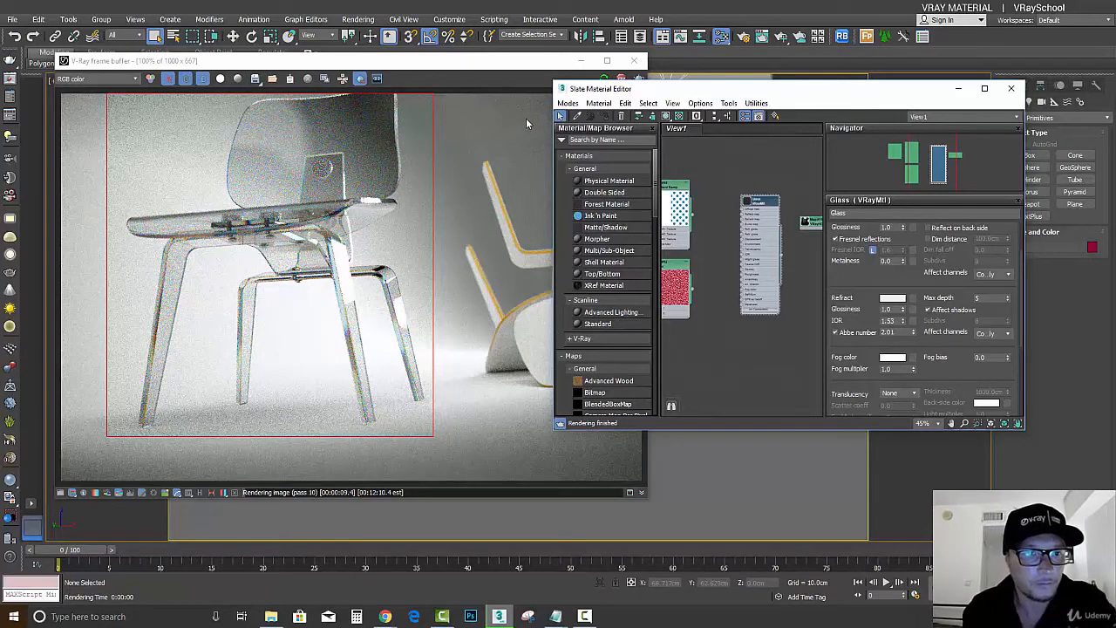
pyautogui.click(835, 333)
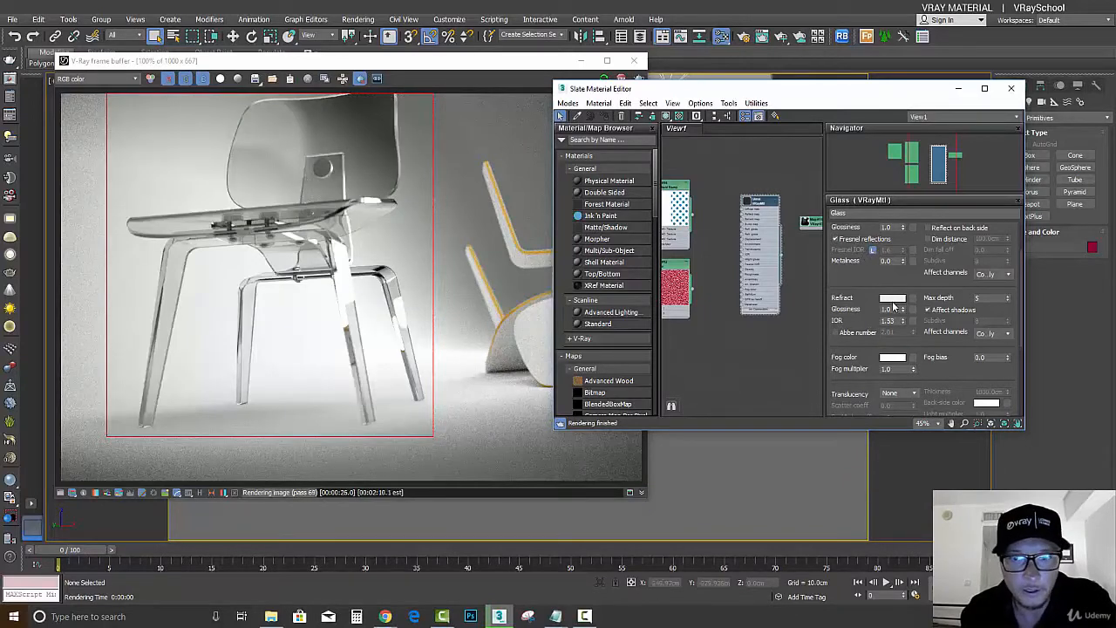
# - Darken the refraction colour to 218 grey and tint it pale green with RGB 225, 247, 218
pyautogui.click(893, 300)
pyautogui.moveTo(451, 134); pyautogui.dragTo(446, 132)
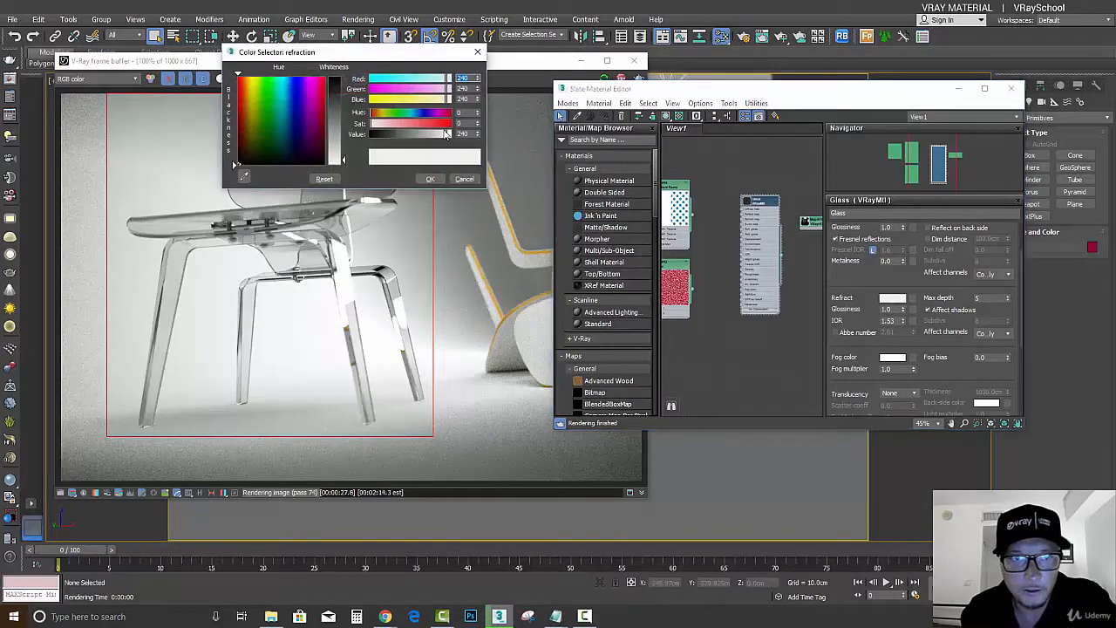
pyautogui.moveTo(345, 160)
pyautogui.mouseDown()
pyautogui.moveTo(343, 135)
pyautogui.moveTo(344, 152)
pyautogui.mouseUp()
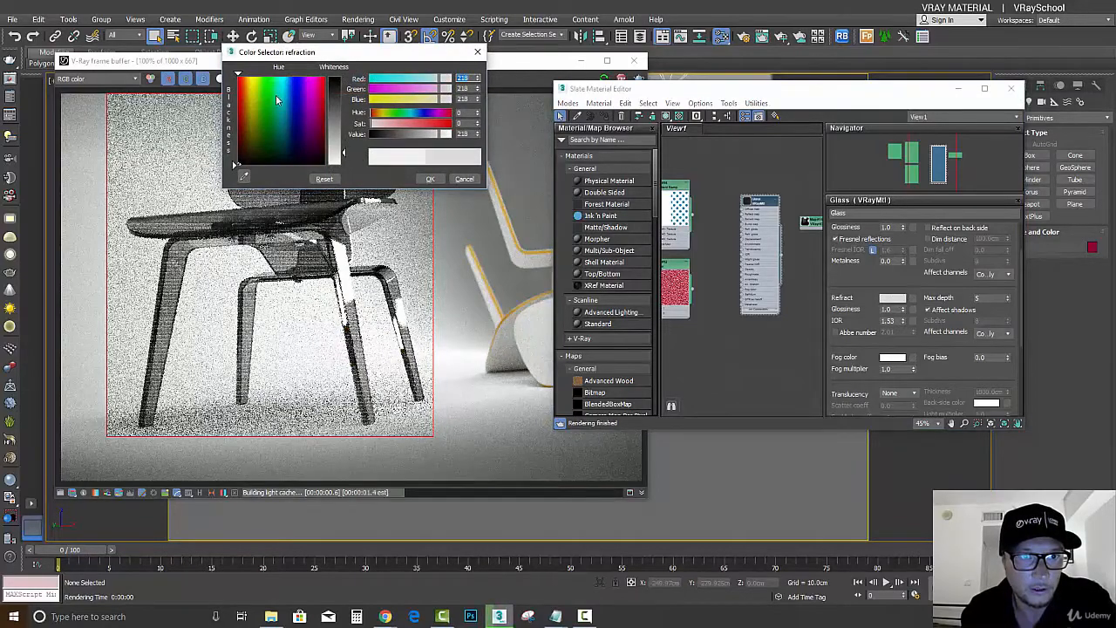
pyautogui.moveTo(268, 96); pyautogui.dragTo(264, 96)
pyautogui.moveTo(297, 52); pyautogui.dragTo(538, 9)
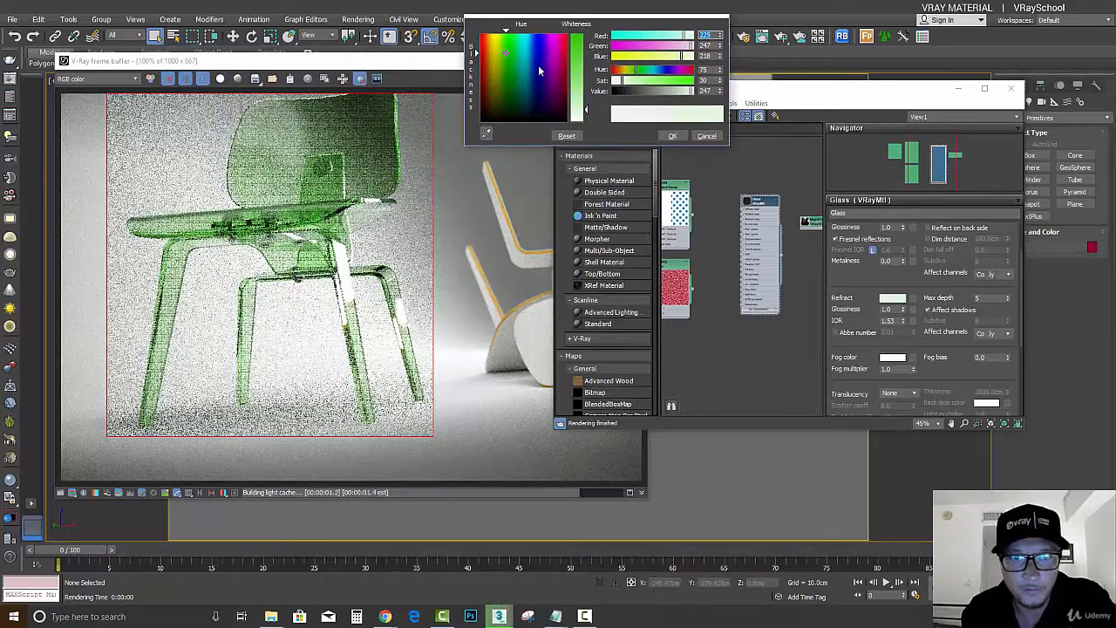
# - Try a purple refraction tint and deepen it to RGB 175, 42, 170
pyautogui.click(498, 73)
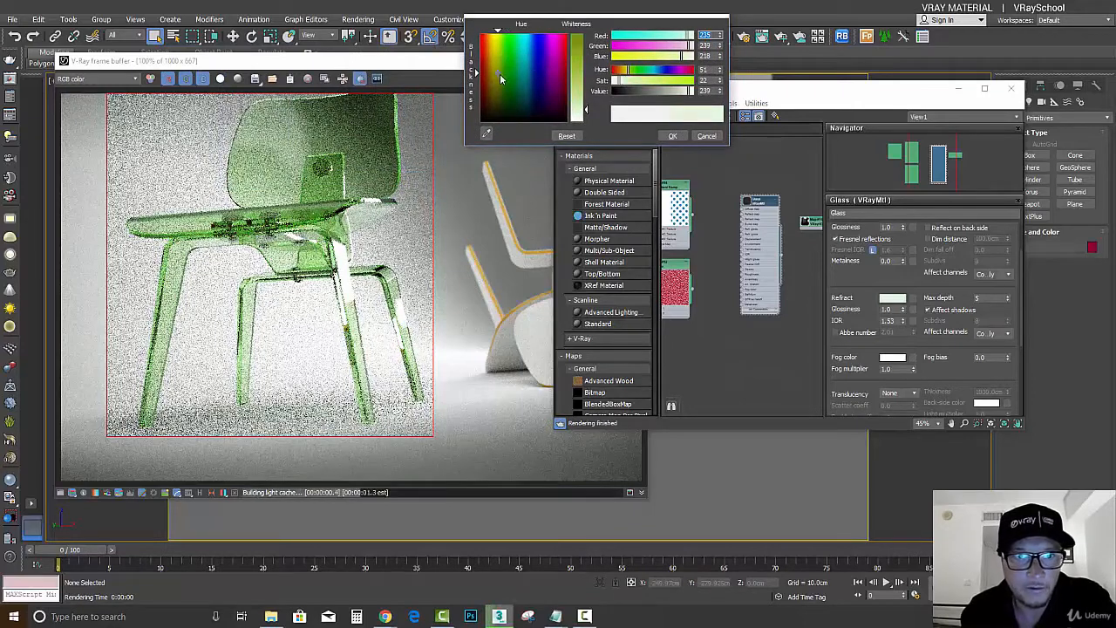
pyautogui.moveTo(537, 72); pyautogui.dragTo(553, 67)
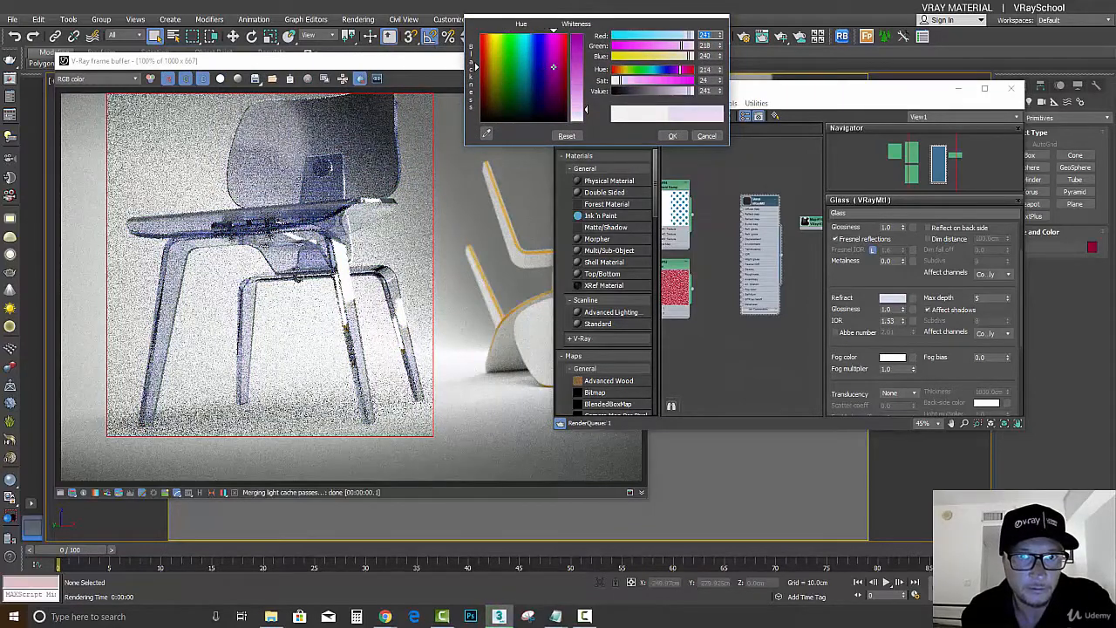
pyautogui.moveTo(586, 109); pyautogui.dragTo(587, 49)
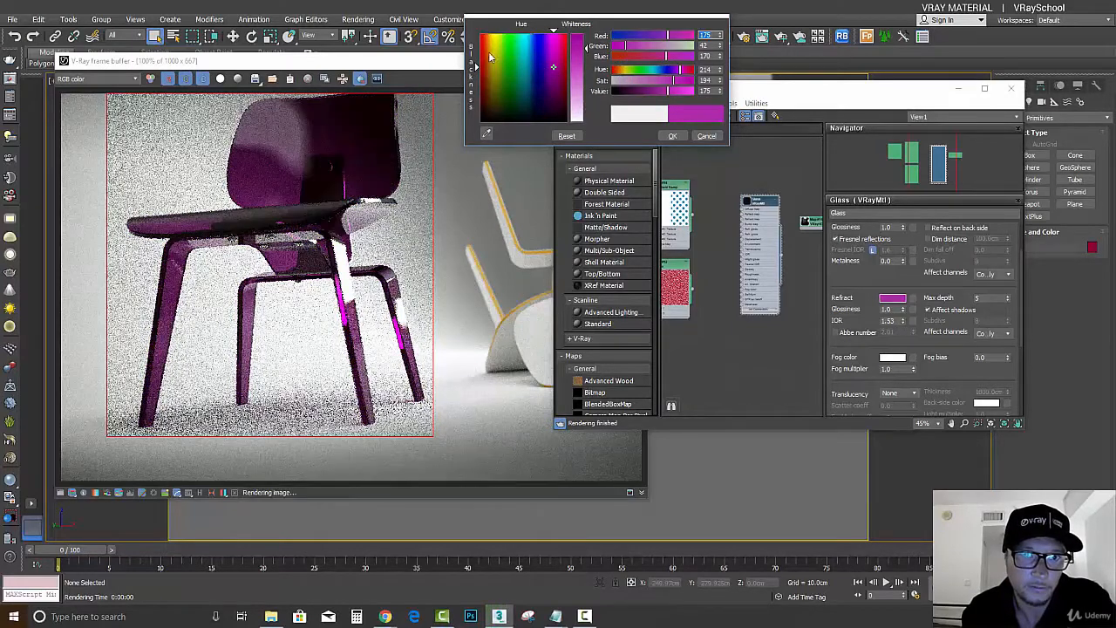
# - Try an orange-brown refraction tint and lighten it to RGB 245, 239, 232
pyautogui.click(489, 52)
pyautogui.click(488, 74)
pyautogui.click(583, 84)
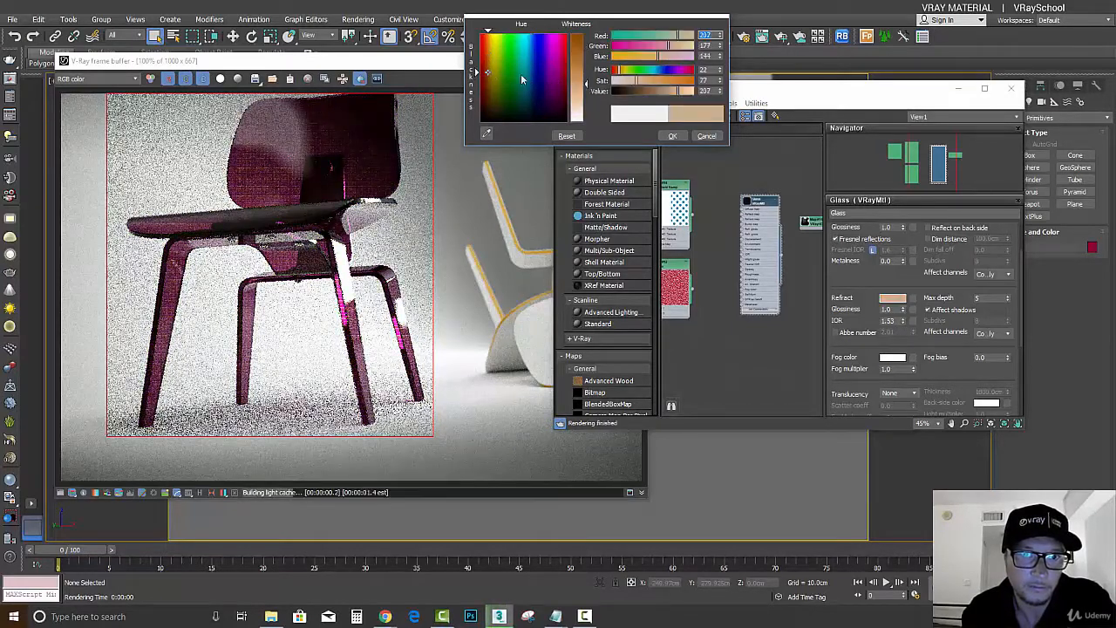
pyautogui.moveTo(583, 95); pyautogui.dragTo(584, 114)
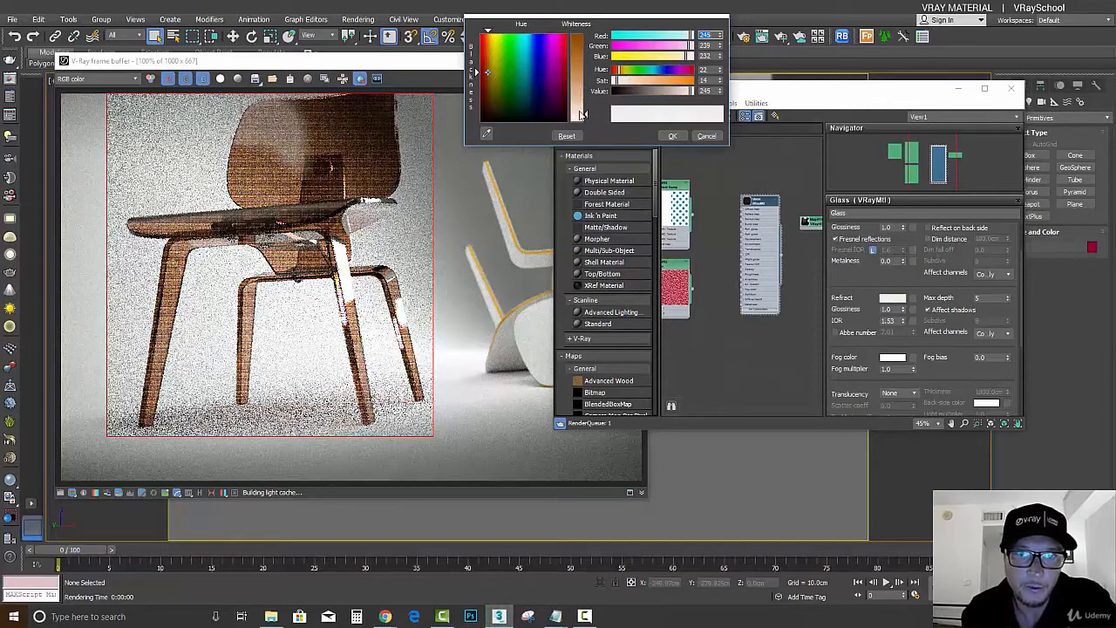
# - Try a pink refraction tint with RGB 240, 190, 228
pyautogui.click(543, 70)
pyautogui.click(557, 62)
pyautogui.click(582, 99)
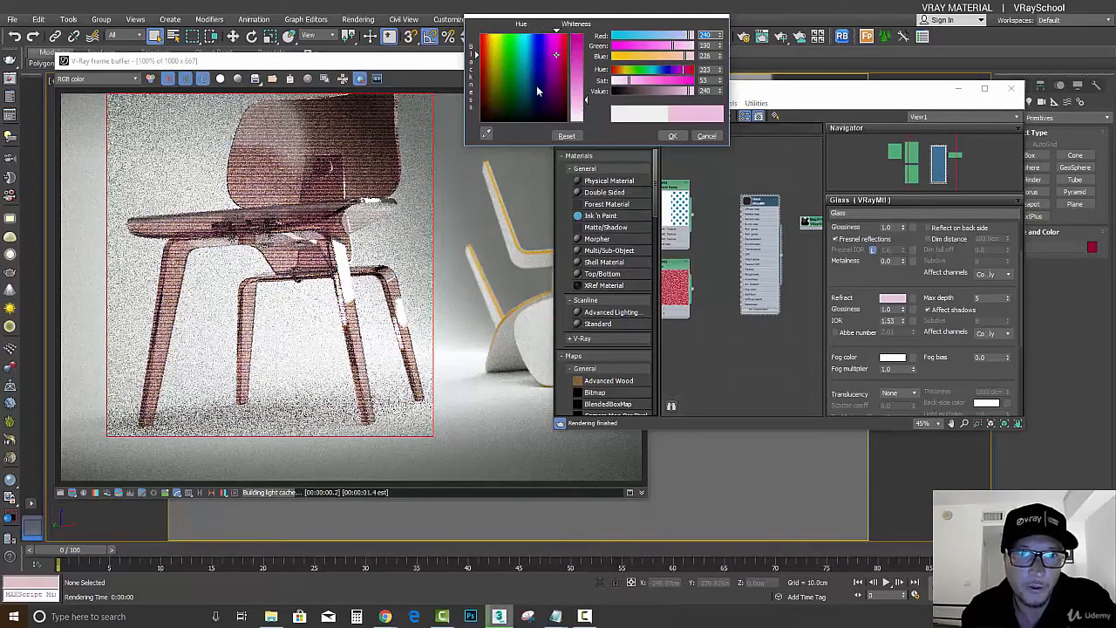
# - Try green refraction tints, including a saturated RGB 37, 184, 3, and accept a pale yellow-green of RGB 204, 221, 179
pyautogui.click(523, 61)
pyautogui.click(505, 59)
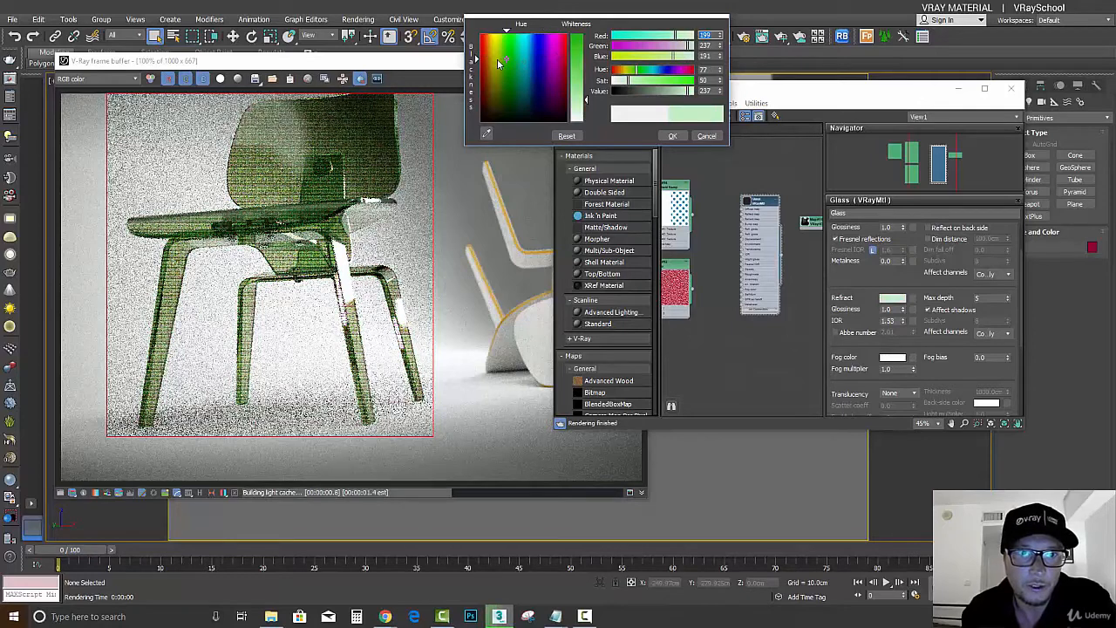
pyautogui.moveTo(585, 99); pyautogui.dragTo(585, 35)
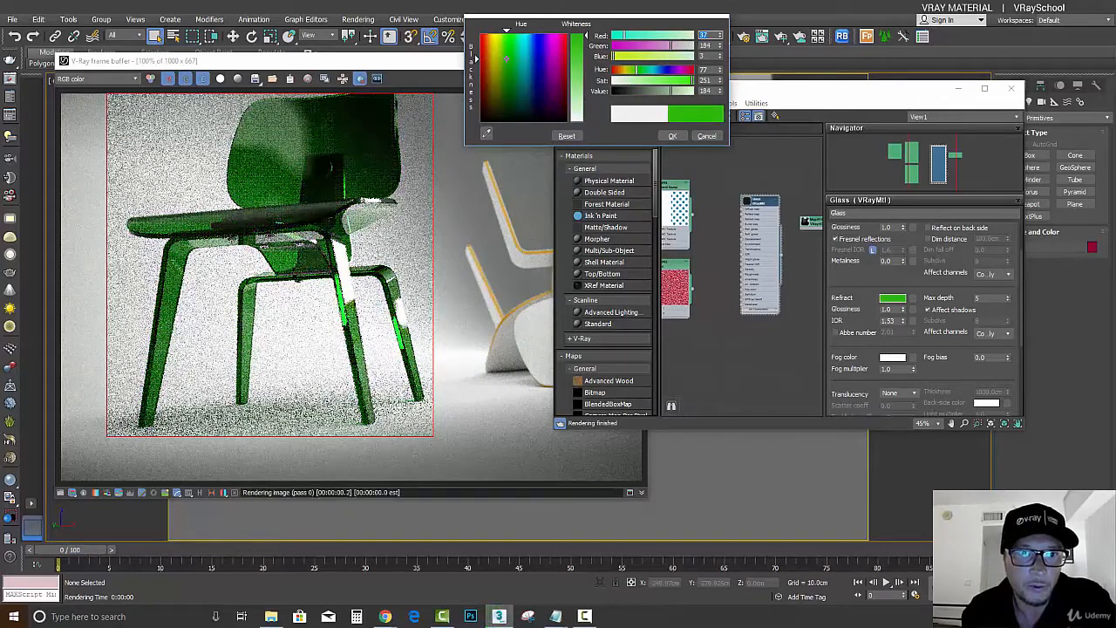
pyautogui.moveTo(586, 37); pyautogui.dragTo(586, 96)
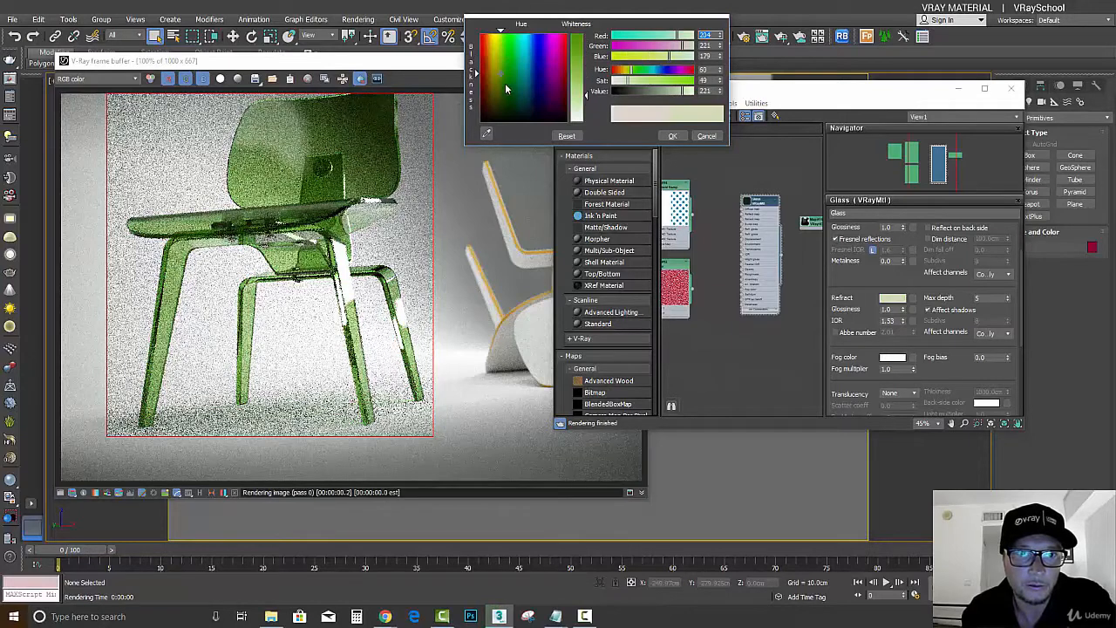
pyautogui.click(672, 136)
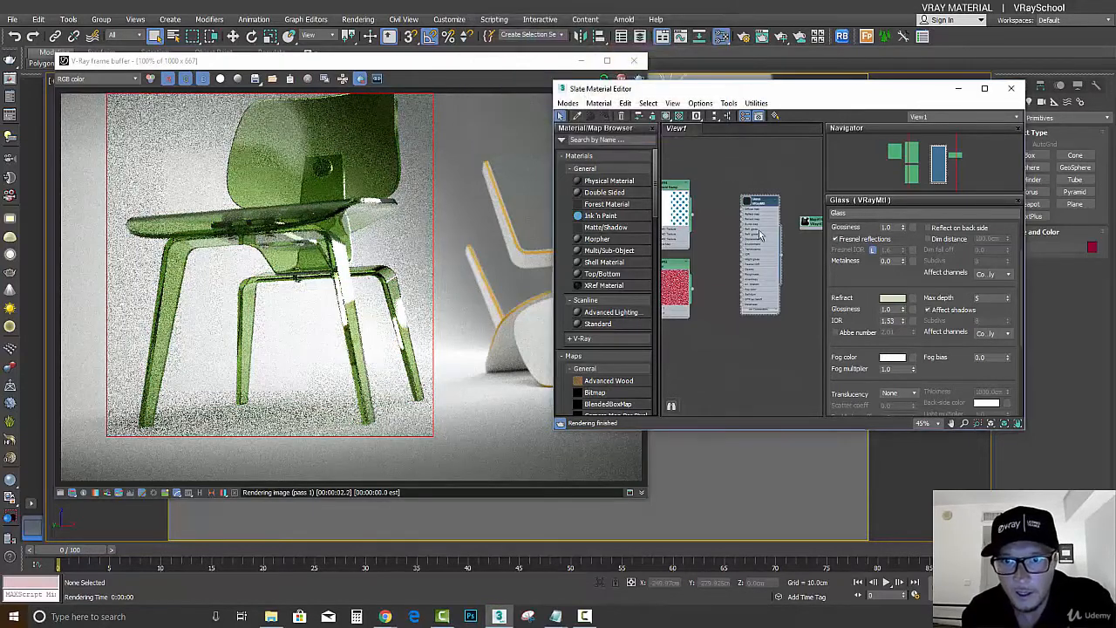
# - Try connecting the blue-dotted Gradient Ramp (Map #14) to the Refract map input of the Glass material
pyautogui.scroll(5, 722, 228)
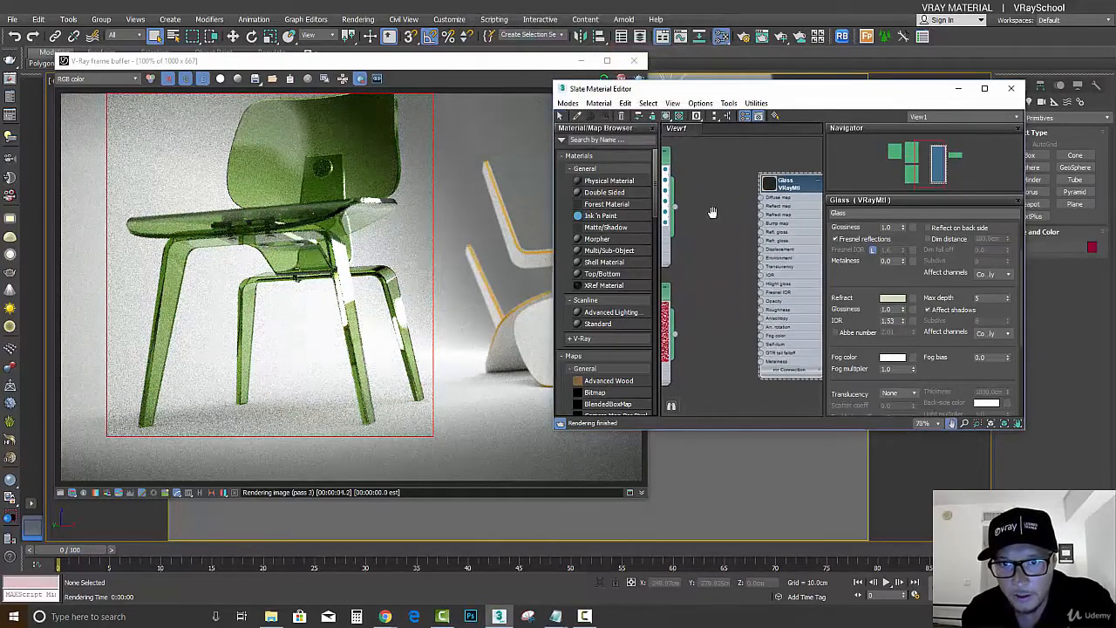
pyautogui.scroll(3, 706, 213)
pyautogui.moveTo(692, 186); pyautogui.dragTo(779, 199)
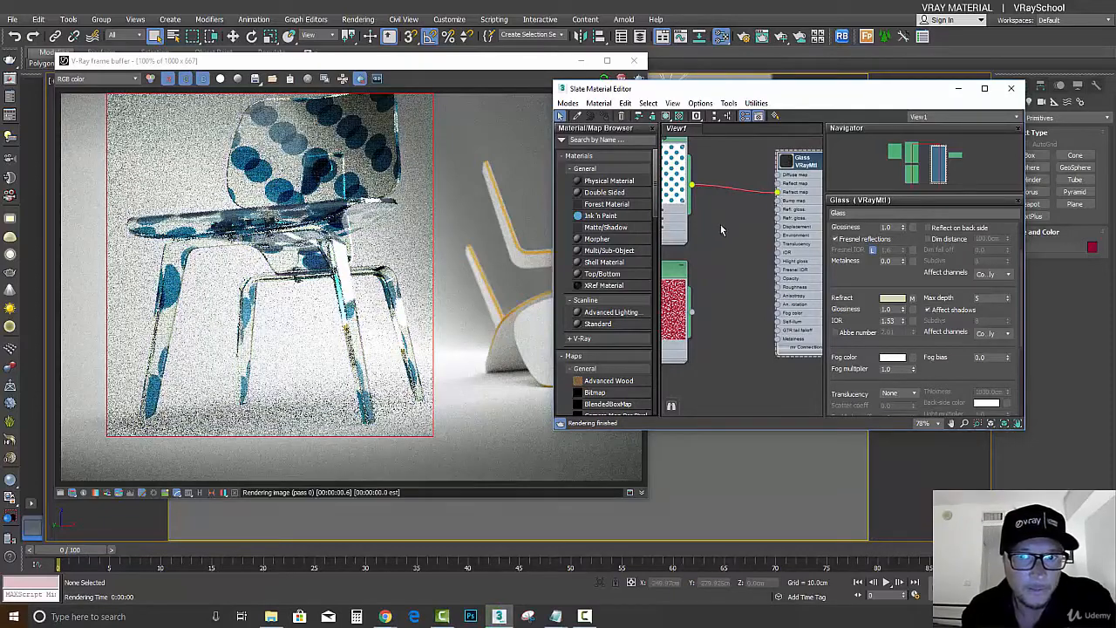
# - Examine the parameters of the two Gradient Ramp maps, Map #14 and Map #13, that drive the dot pattern
pyautogui.scroll(-1, 723, 223)
pyautogui.moveTo(727, 220); pyautogui.dragTo(832, 217, button='middle')
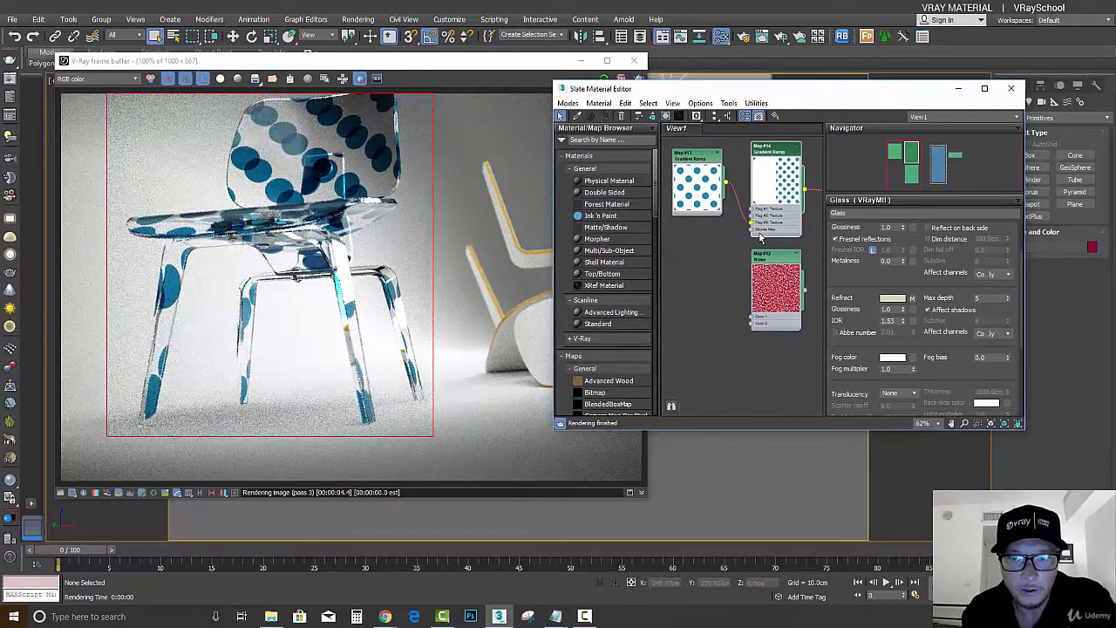
pyautogui.doubleClick(768, 152)
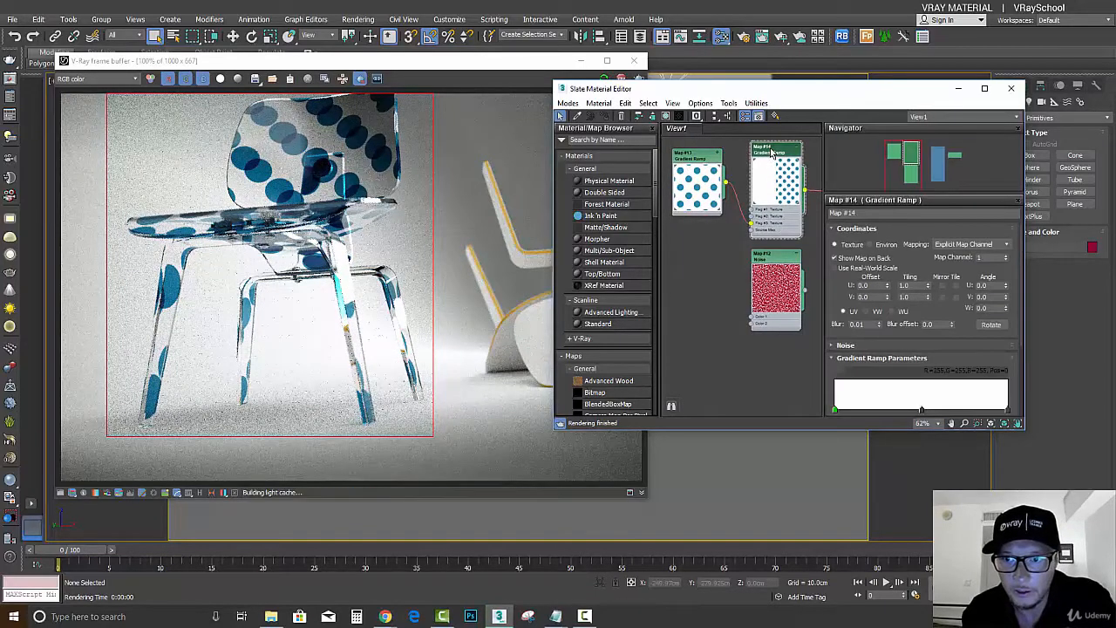
pyautogui.doubleClick(691, 155)
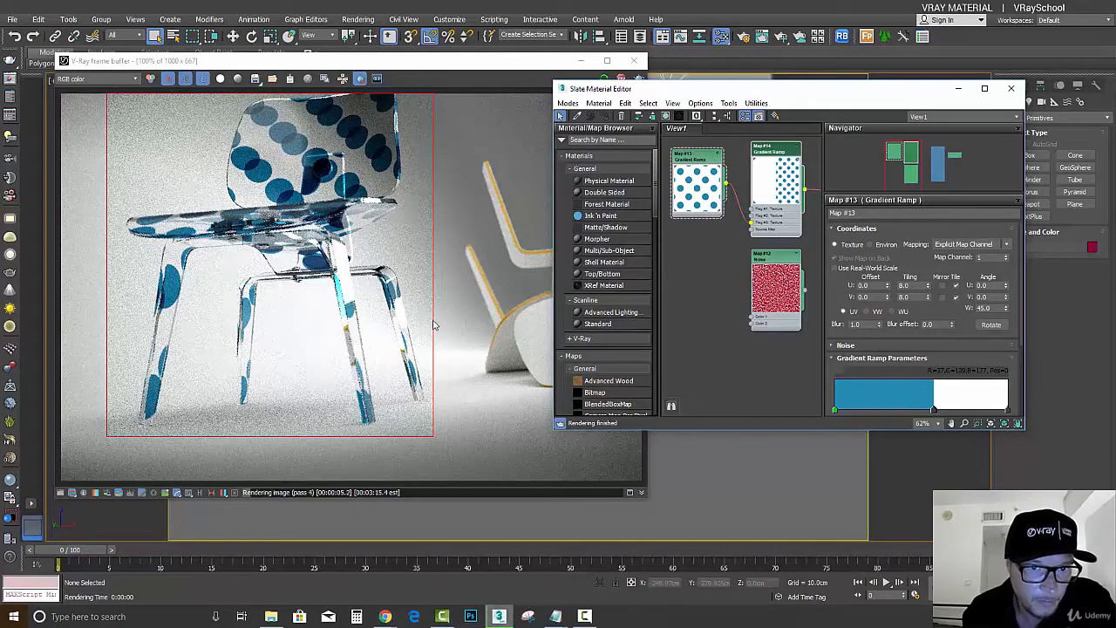
pyautogui.scroll(-1, 709, 275)
pyautogui.moveTo(755, 249); pyautogui.dragTo(645, 261, button='middle')
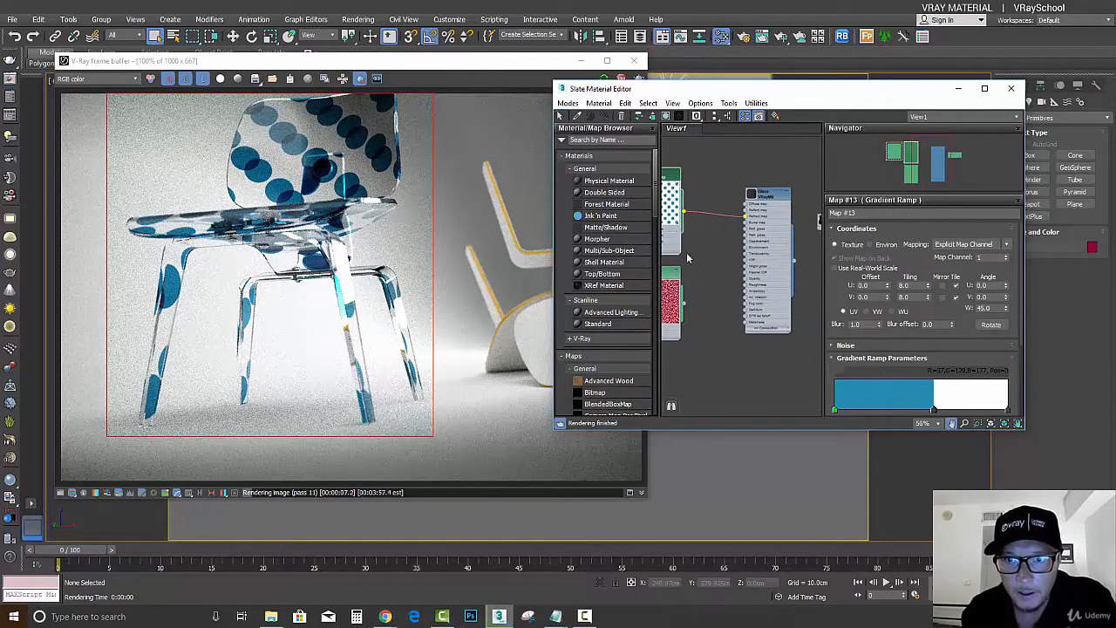
# - Disconnect the Gradient Ramp from the Glass material's Refract map and set the refraction colour to near-white RGB 237, 237, 236
pyautogui.doubleClick(771, 196)
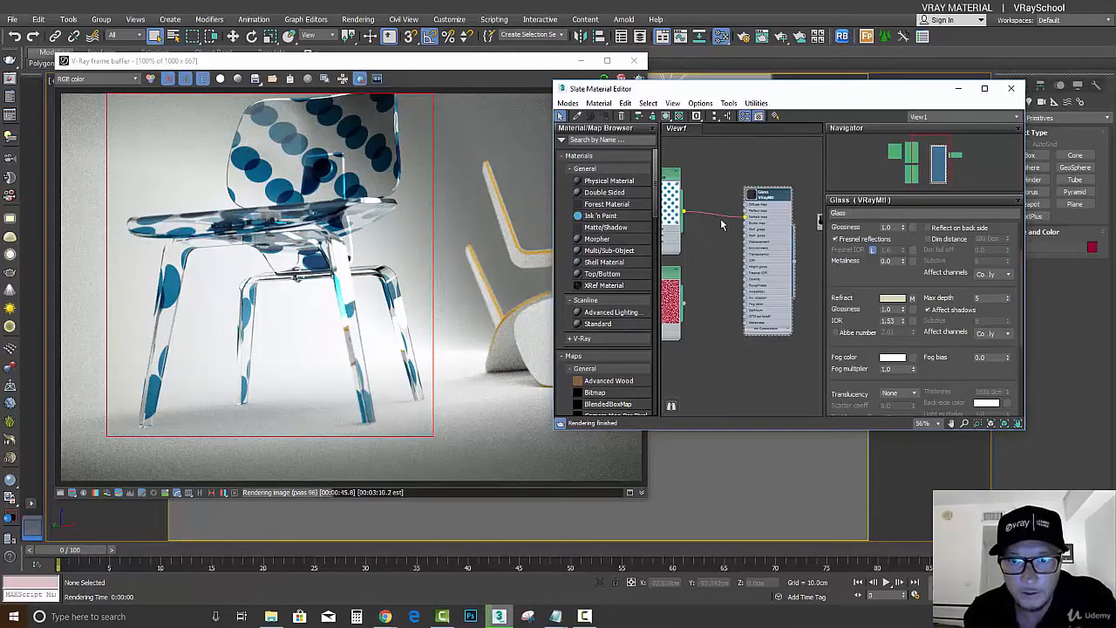
pyautogui.click(734, 218)
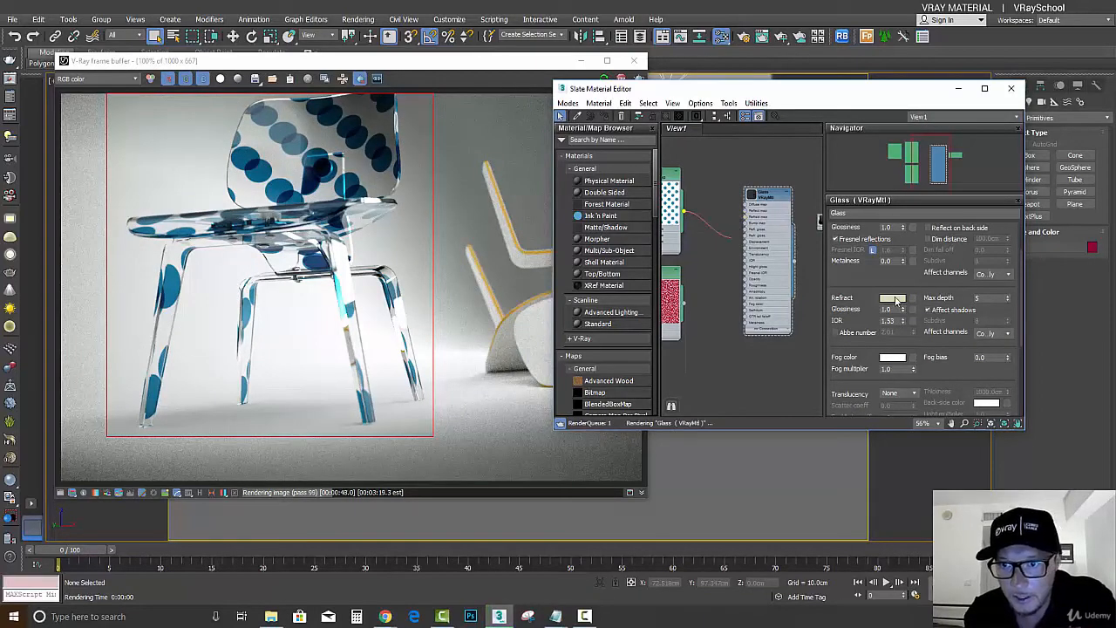
pyautogui.click(895, 301)
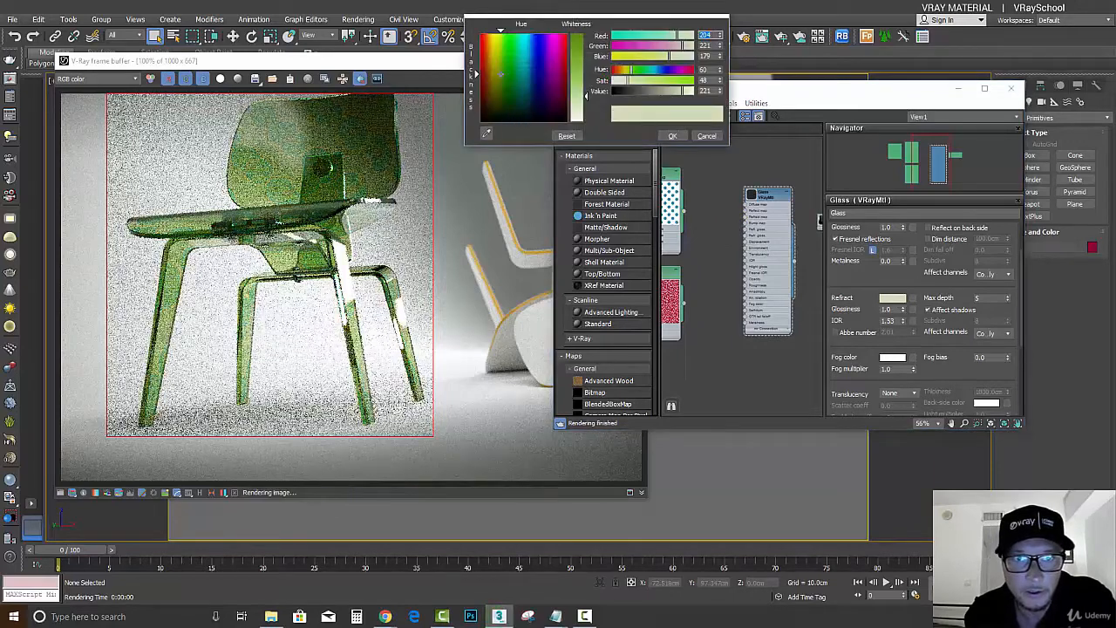
pyautogui.moveTo(501, 75); pyautogui.dragTo(502, 119)
pyautogui.moveTo(586, 97); pyautogui.dragTo(586, 115)
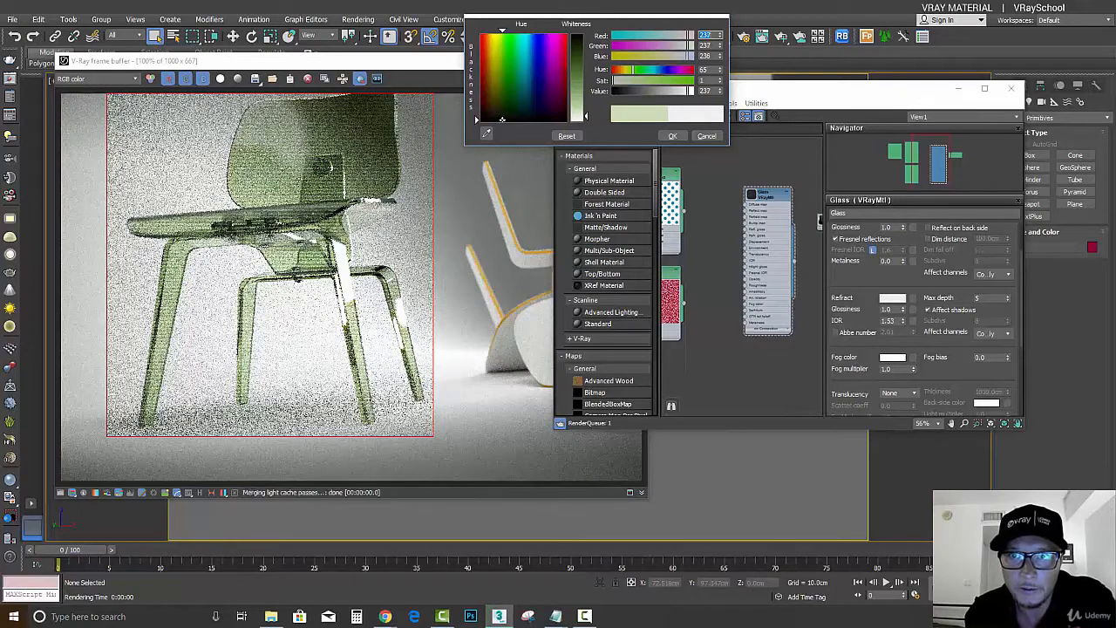
pyautogui.click(672, 135)
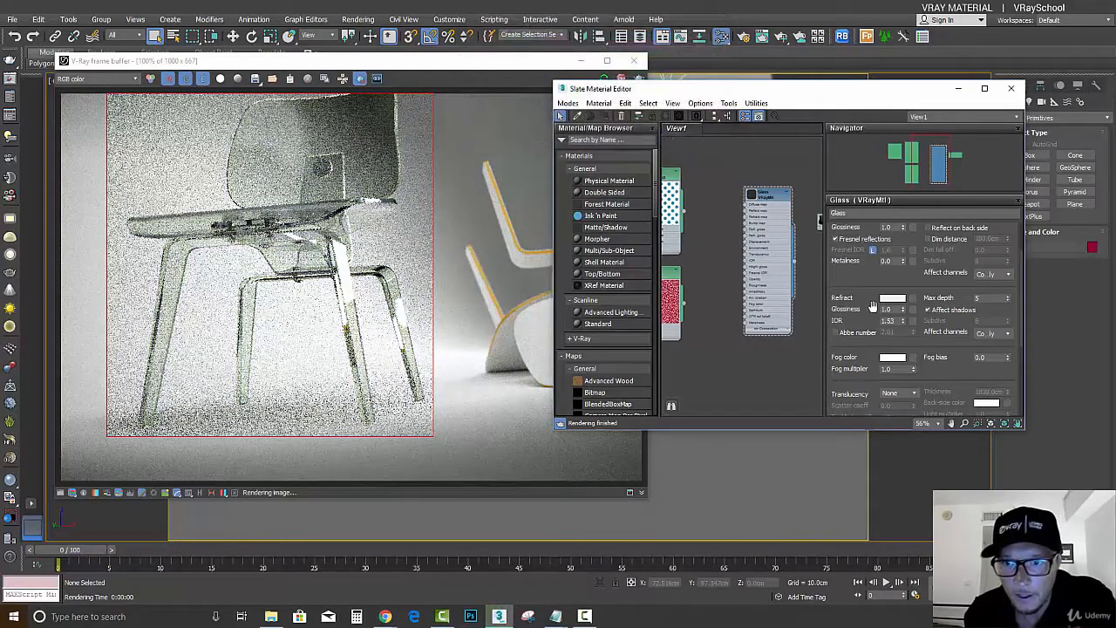
# - Set the Glass material's fog colour to orange-tan with RGB 205, 160, 112
pyautogui.scroll(-3, 873, 307)
pyautogui.click(892, 281)
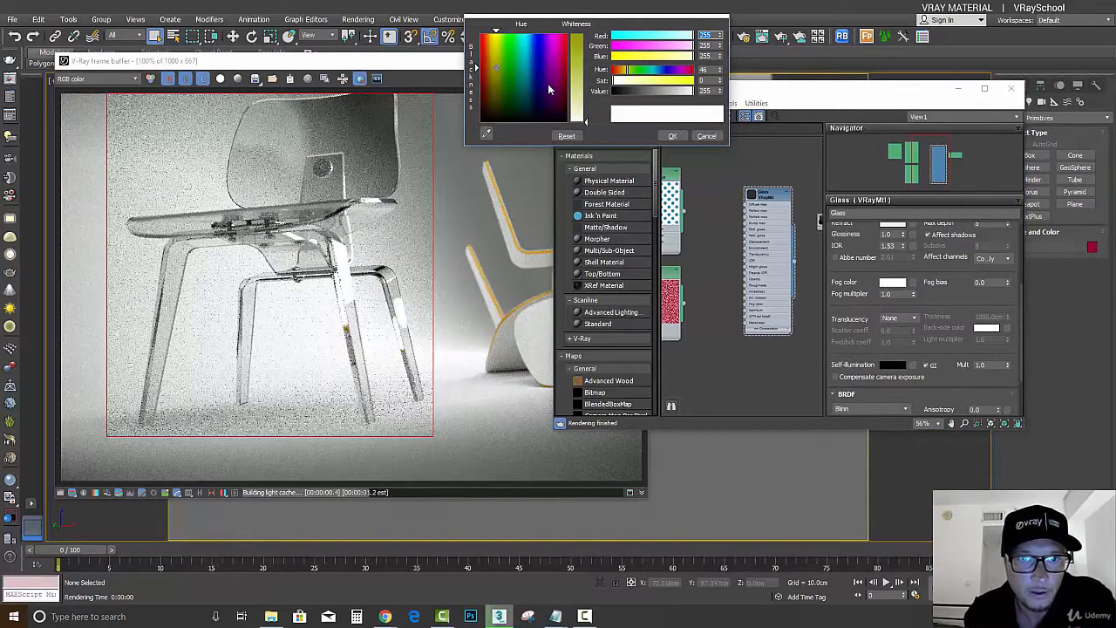
pyautogui.moveTo(584, 120)
pyautogui.mouseDown()
pyautogui.moveTo(584, 73)
pyautogui.moveTo(488, 61)
pyautogui.mouseUp()
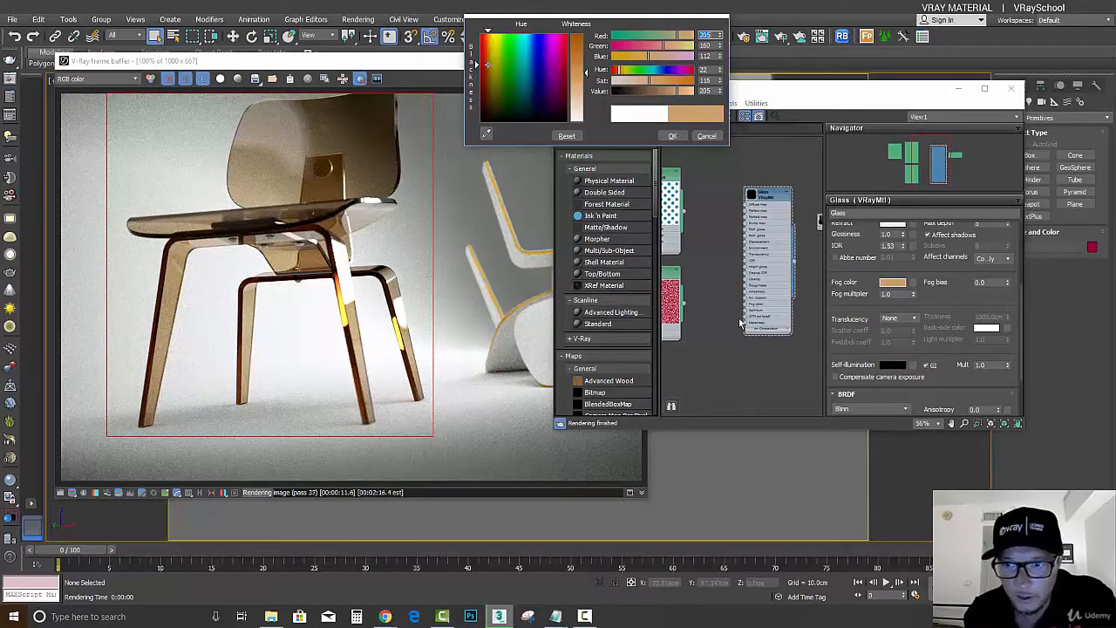
# - Try fog multipliers of 2.0 and 4.0 on the Glass material and return the multiplier to 1.0
pyautogui.moveTo(850, 307); pyautogui.dragTo(847, 299)
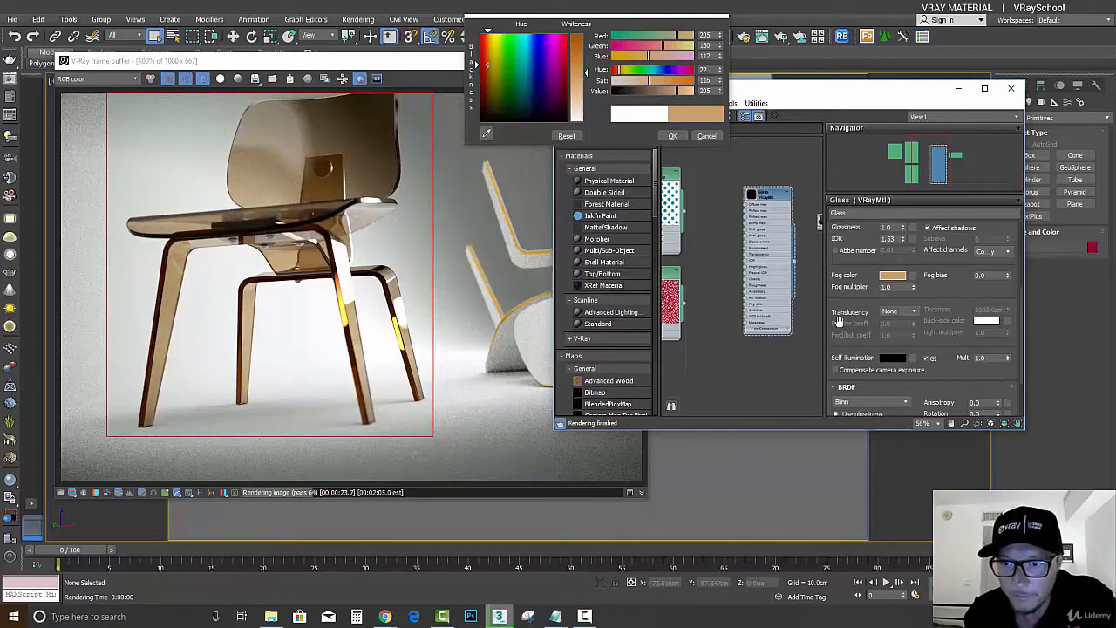
pyautogui.moveTo(851, 326); pyautogui.dragTo(851, 313)
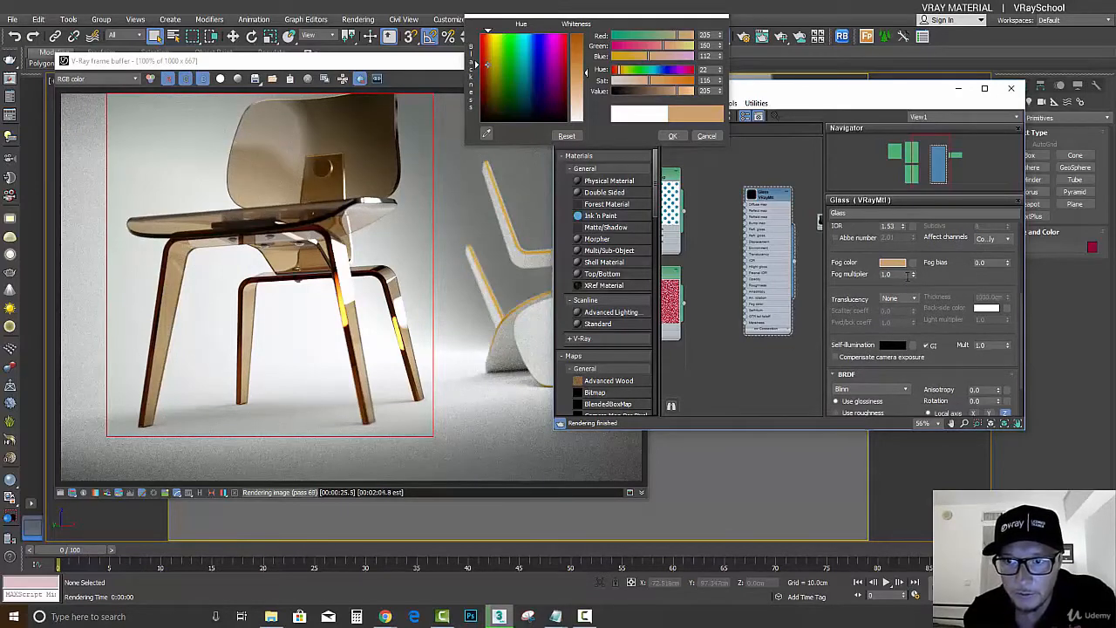
pyautogui.doubleClick(906, 273)
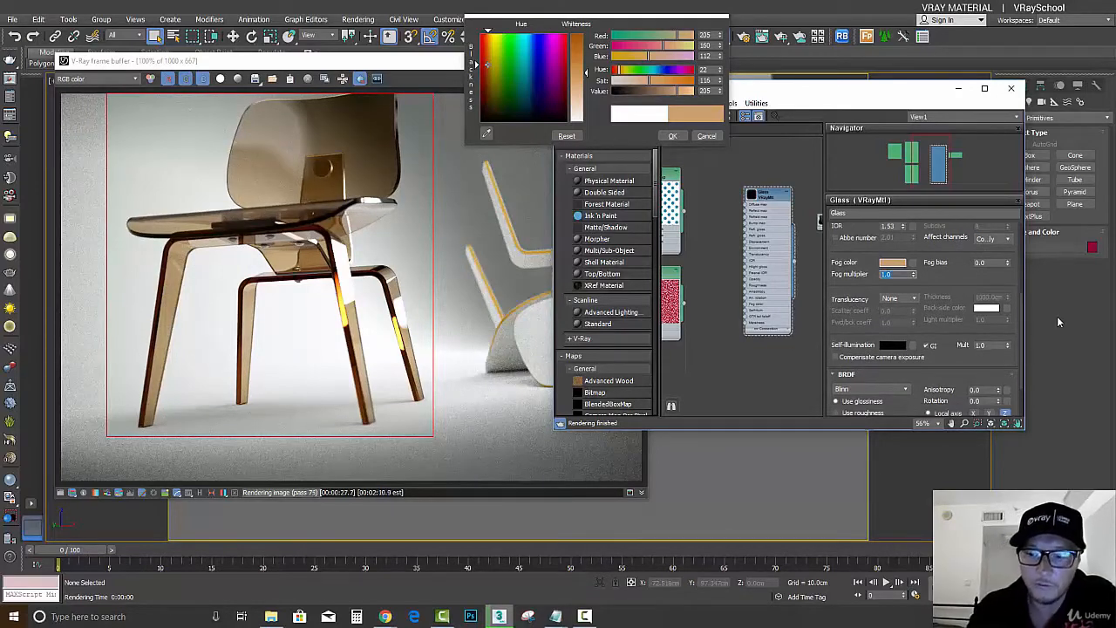
pyautogui.write('0.2')
pyautogui.press('Return')
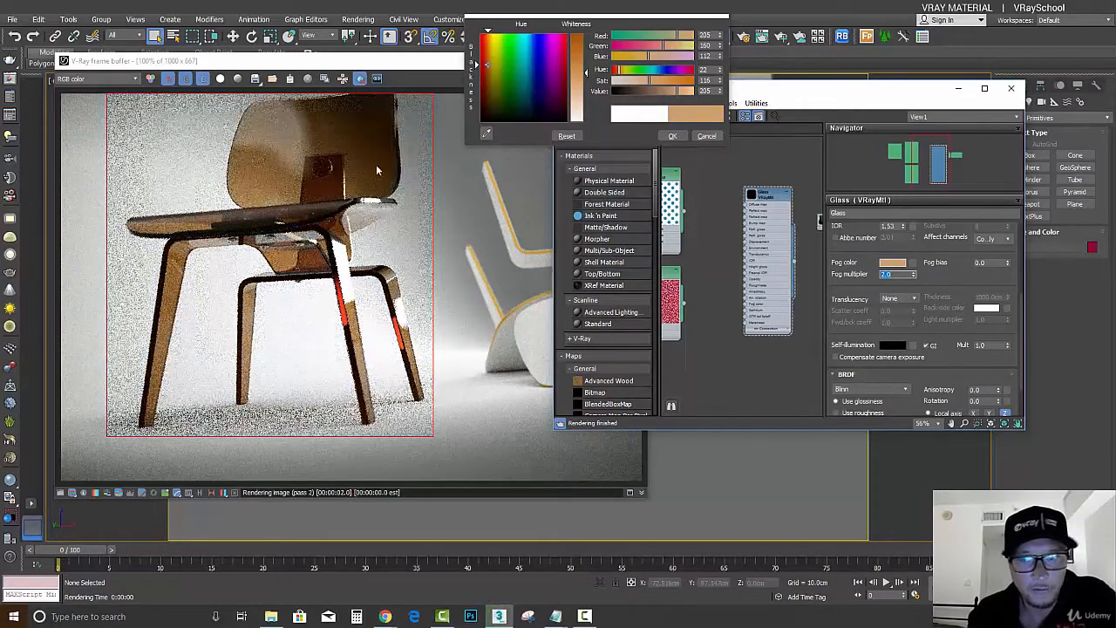
pyautogui.moveTo(912, 275); pyautogui.dragTo(903, 213)
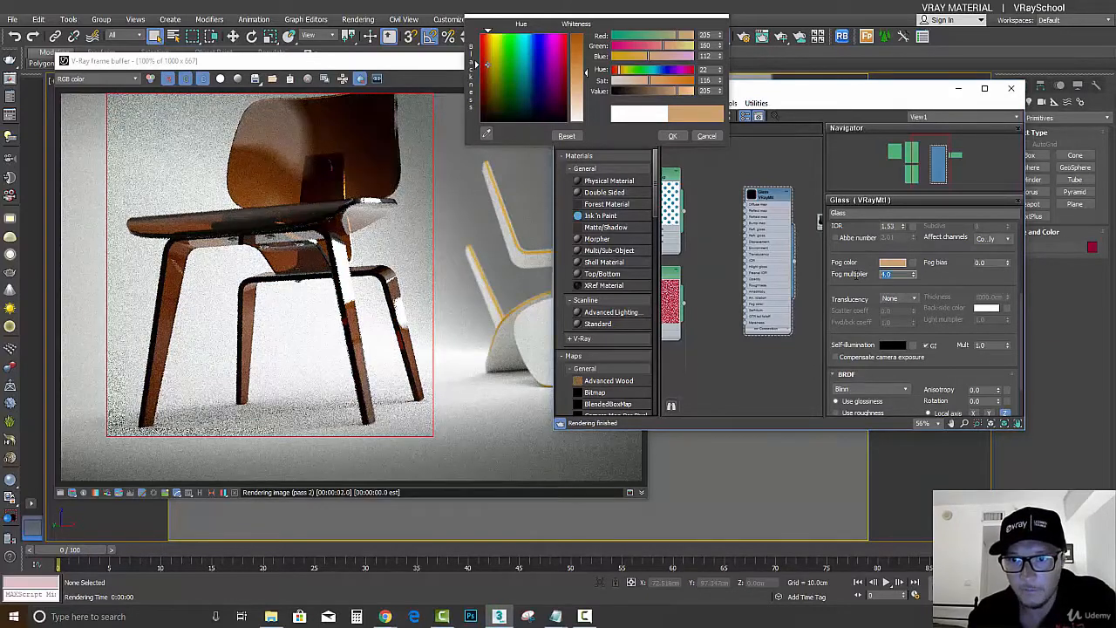
pyautogui.write('1')
pyautogui.press('Return')
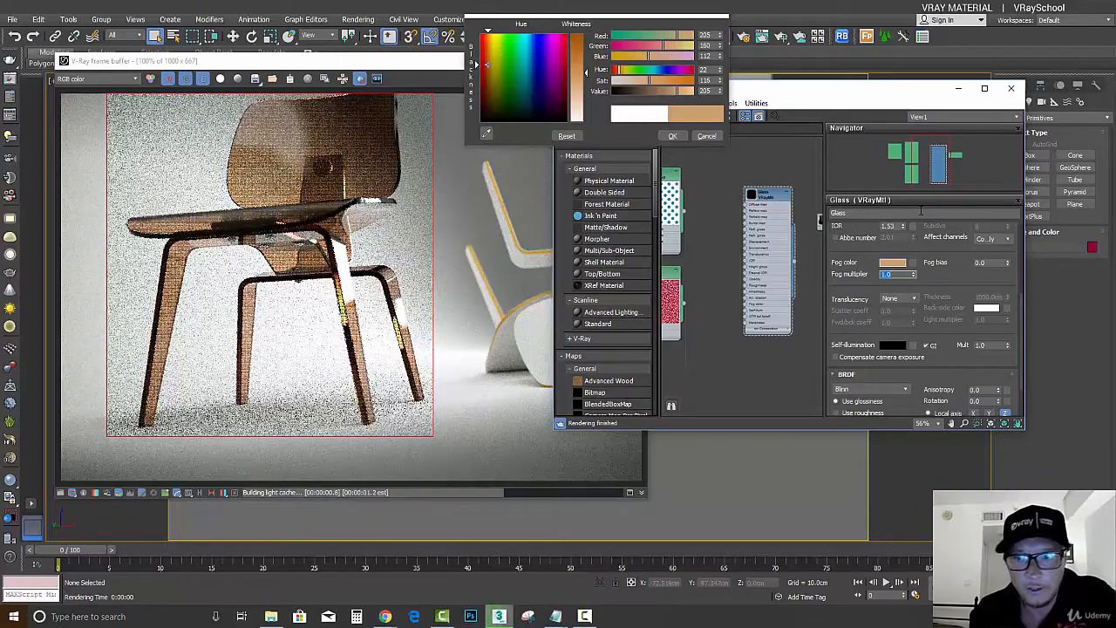
# - Open the red Noise map (Map #12) and connect it to the Fog color input of the Glass material
pyautogui.scroll(-1, 962, 260)
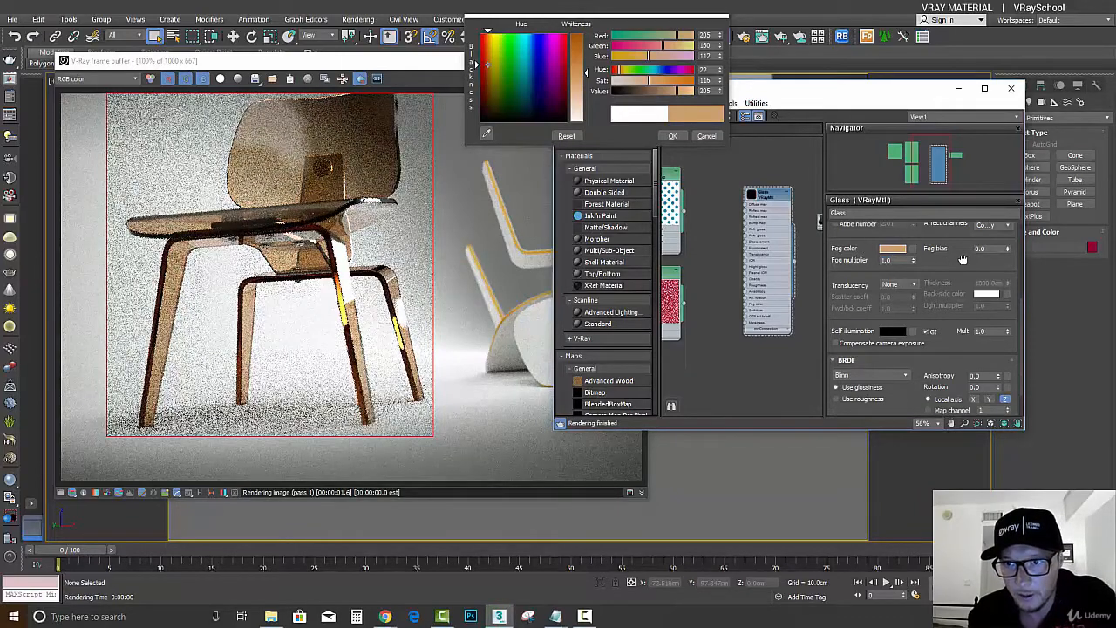
pyautogui.moveTo(962, 260); pyautogui.dragTo(959, 255)
pyautogui.scroll(2, 700, 311)
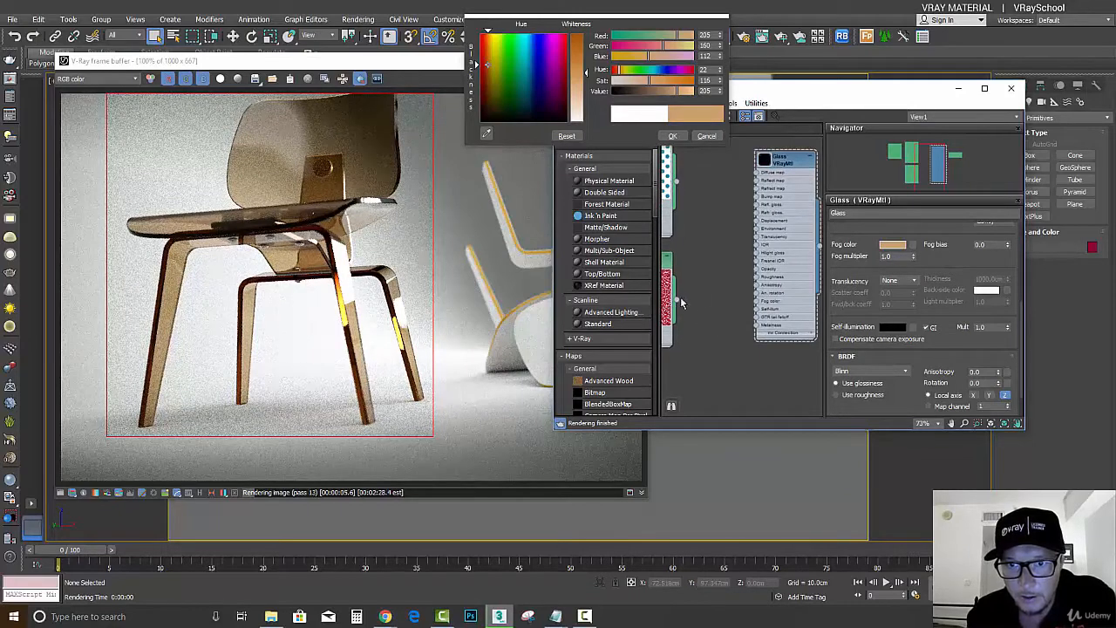
pyautogui.scroll(3, 697, 288)
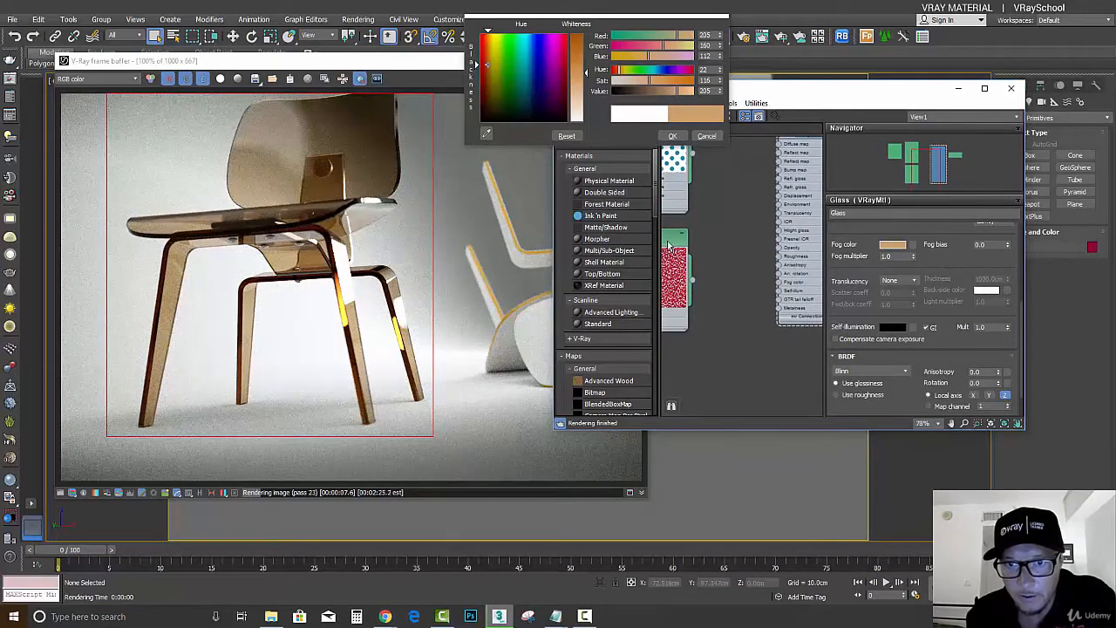
pyautogui.doubleClick(689, 242)
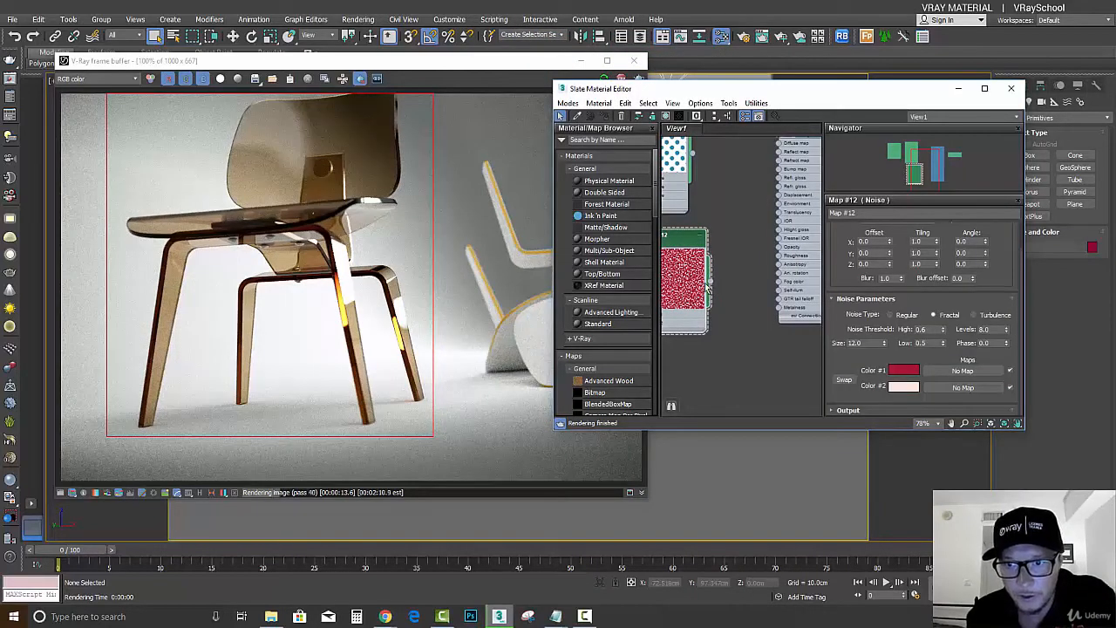
pyautogui.moveTo(709, 280); pyautogui.dragTo(778, 281)
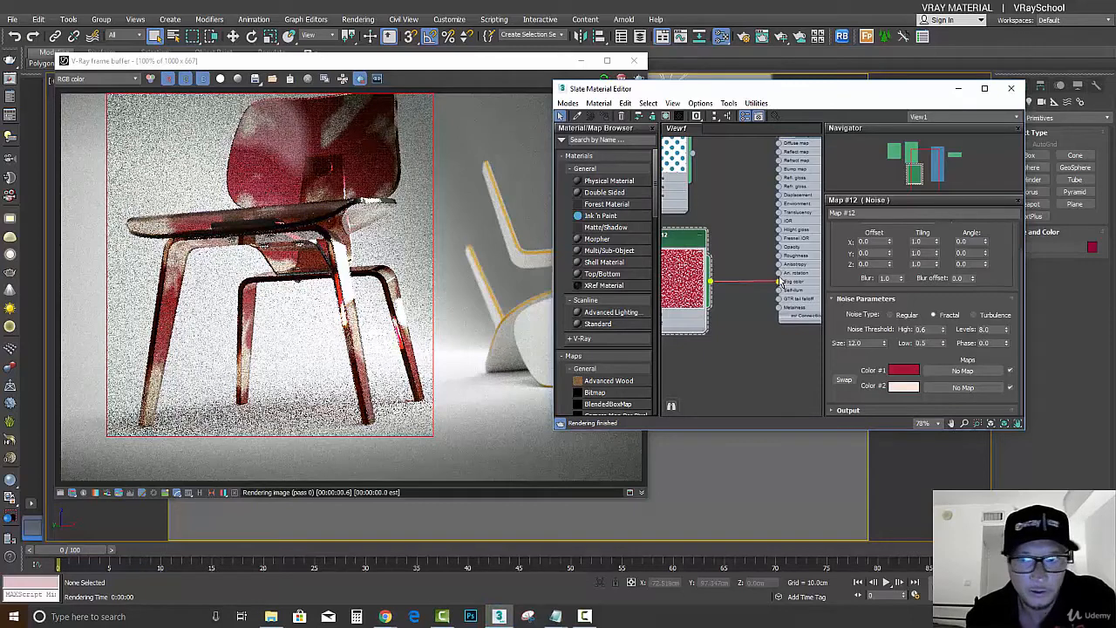
# - Open the Glass material's parameters and try fog bias values from -2.81 up to about 92
pyautogui.scroll(-3, 806, 156)
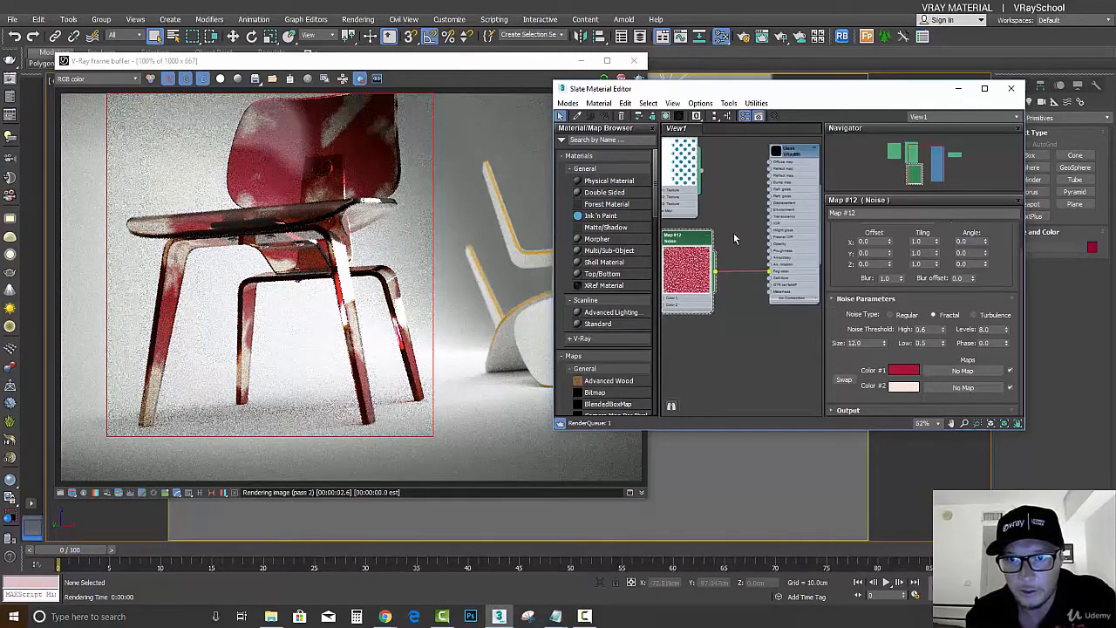
pyautogui.click(793, 170)
pyautogui.doubleClick(793, 170)
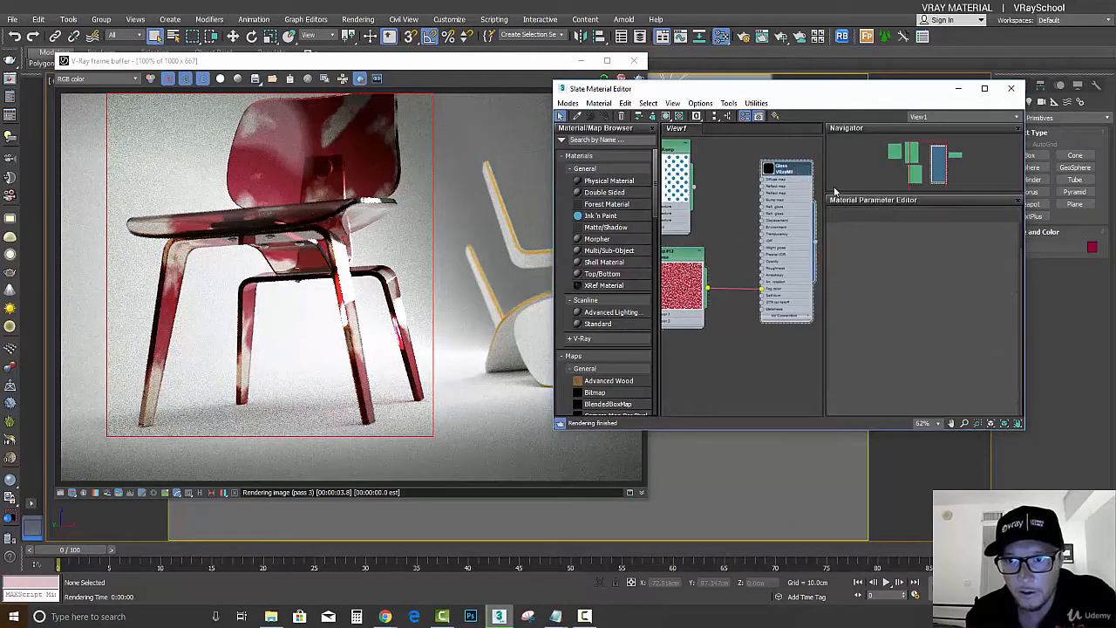
pyautogui.click(941, 349)
pyautogui.scroll(1, 939, 351)
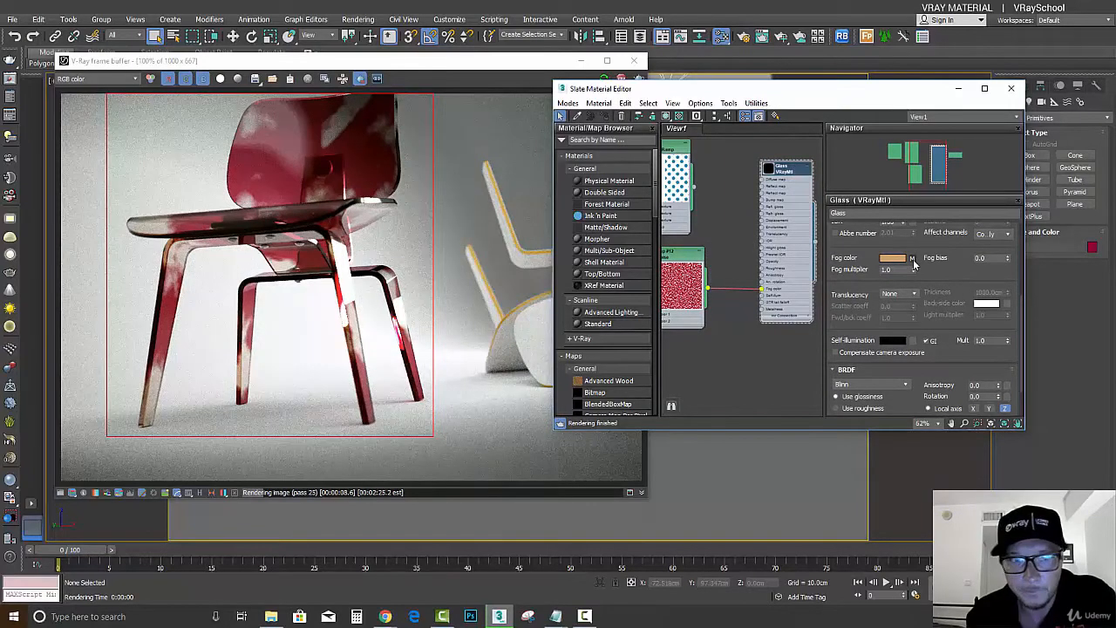
pyautogui.click(1007, 259)
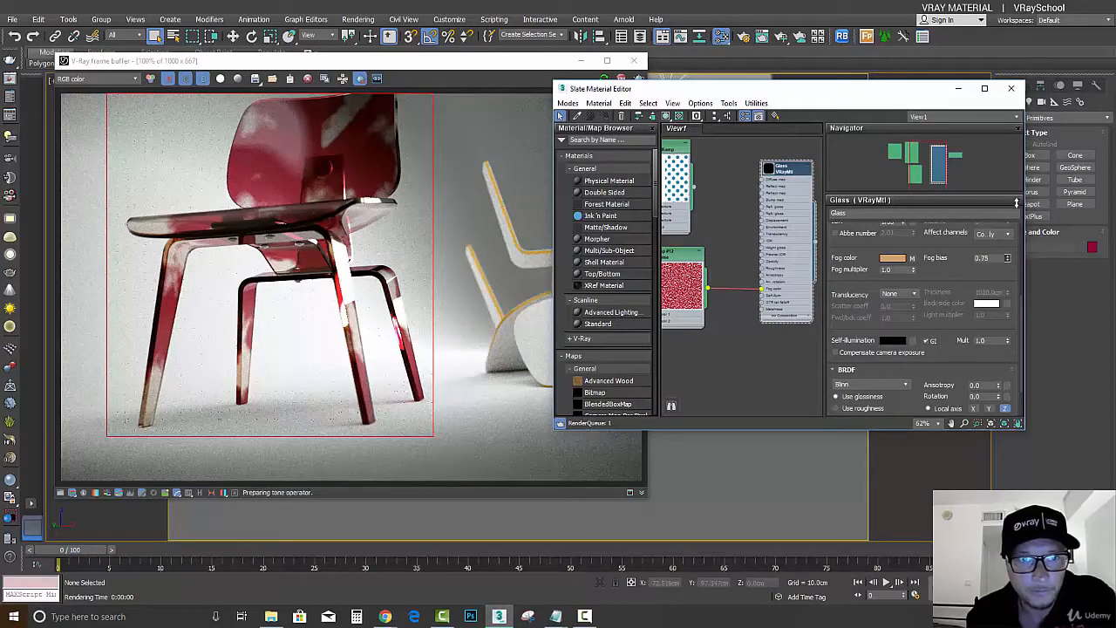
pyautogui.moveTo(1016, 200); pyautogui.dragTo(1015, 422)
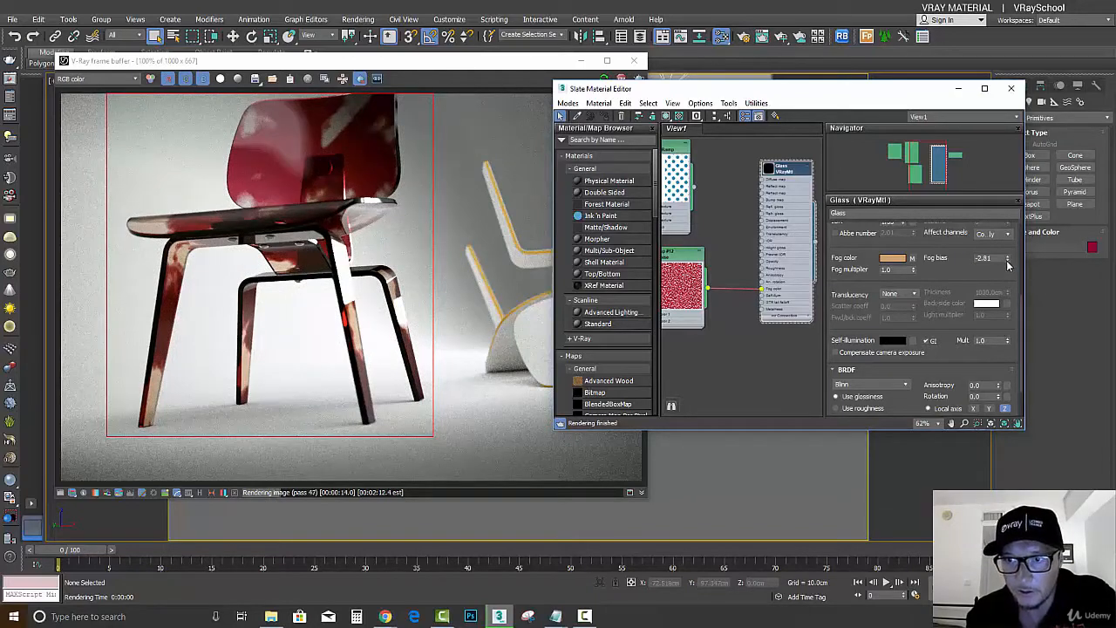
pyautogui.moveTo(1008, 265); pyautogui.dragTo(998, 211)
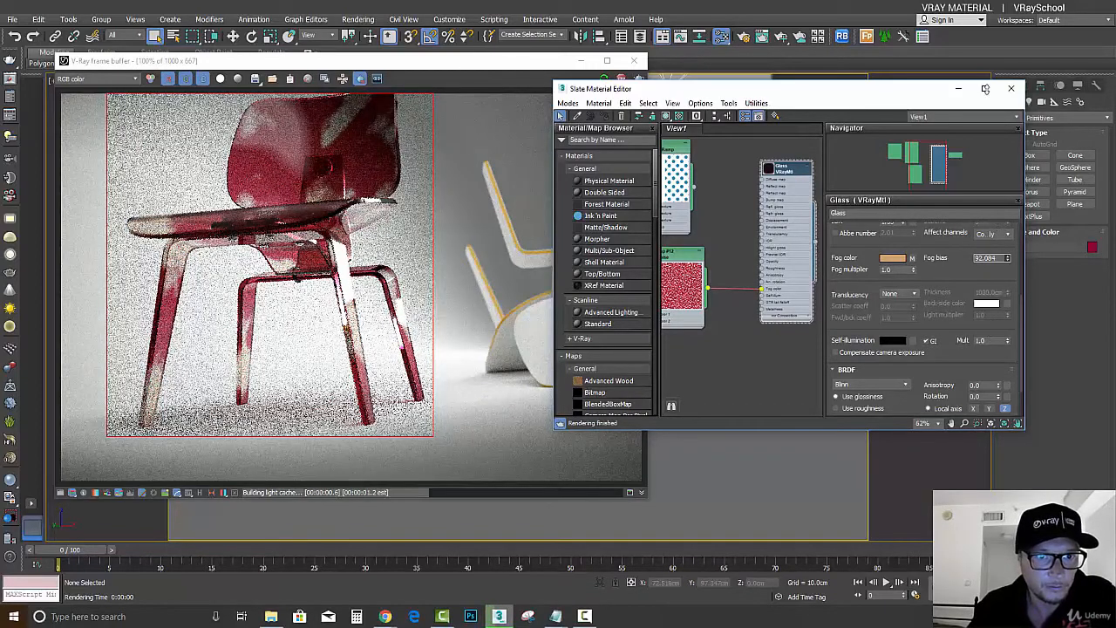
pyautogui.moveTo(984, 90); pyautogui.dragTo(969, 533)
# - Set the Glass material's fog bias to 1.0
pyautogui.doubleClick(987, 258)
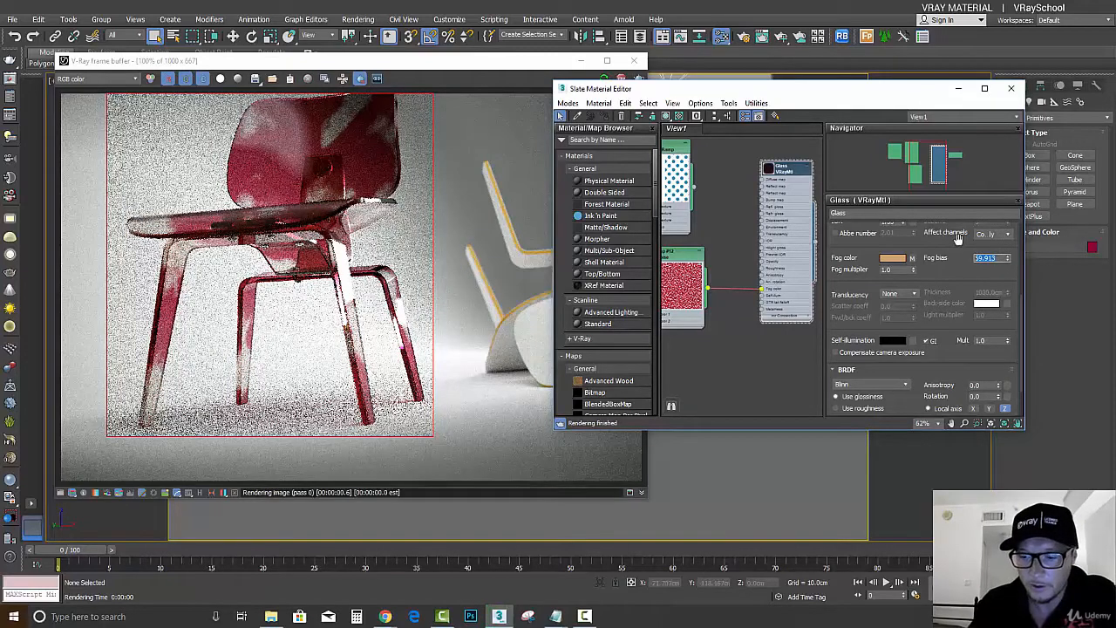
pyautogui.write('1.0')
pyautogui.press('Return')
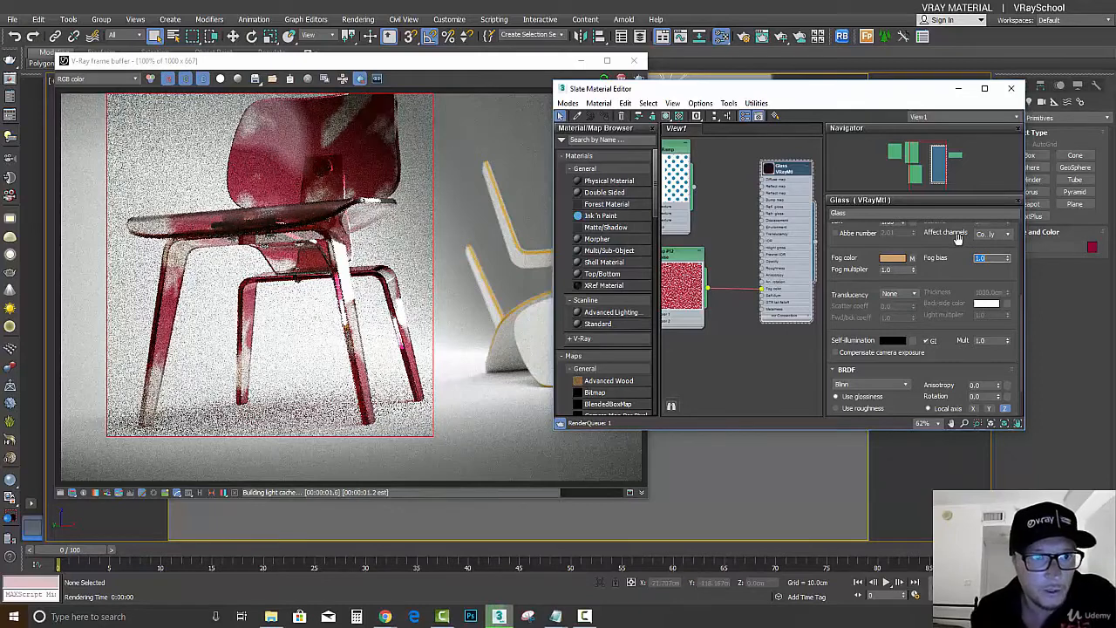